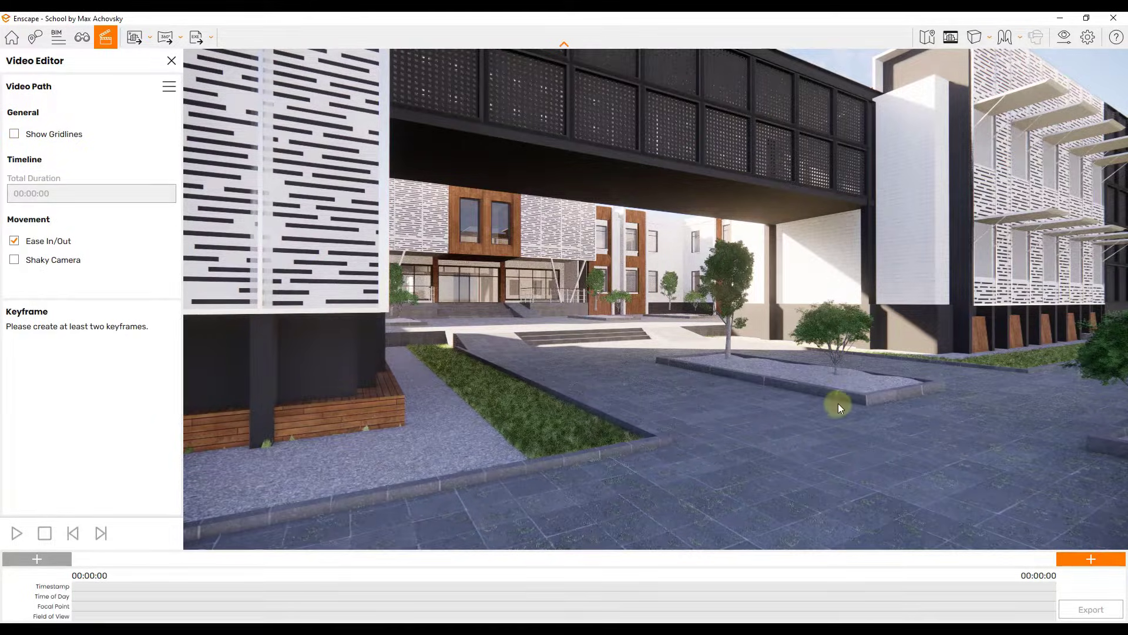
Frame the school entrance and overhead bridge from the plaza, add this view as the first keyframe, and open it.
left_click_drag(838, 403, 841, 401)
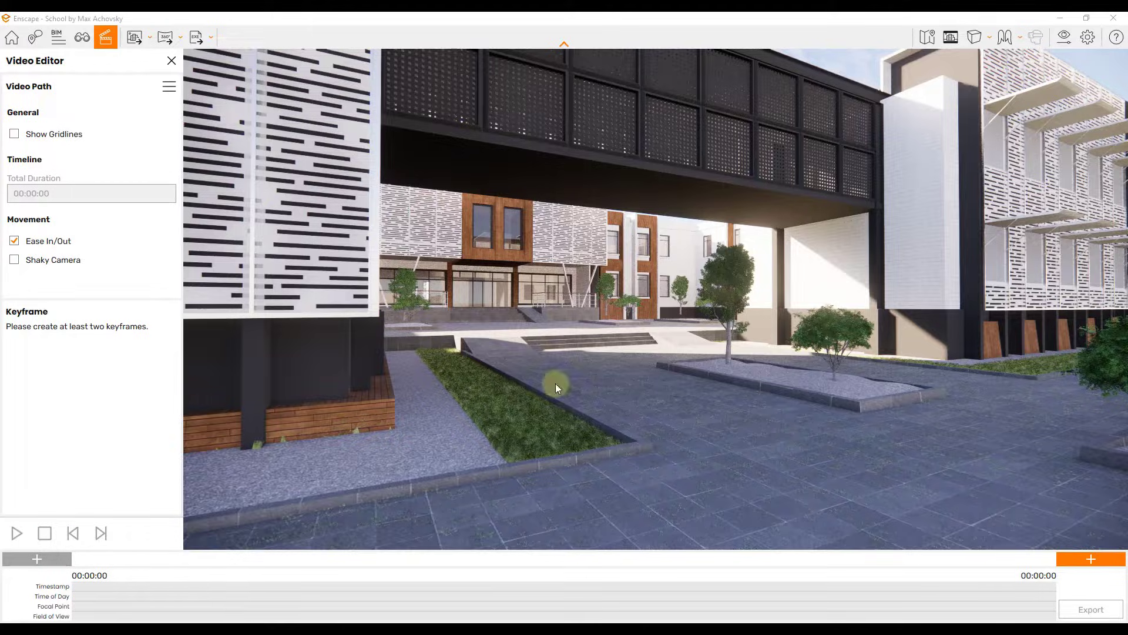
right_click_drag(676, 344, 663, 338)
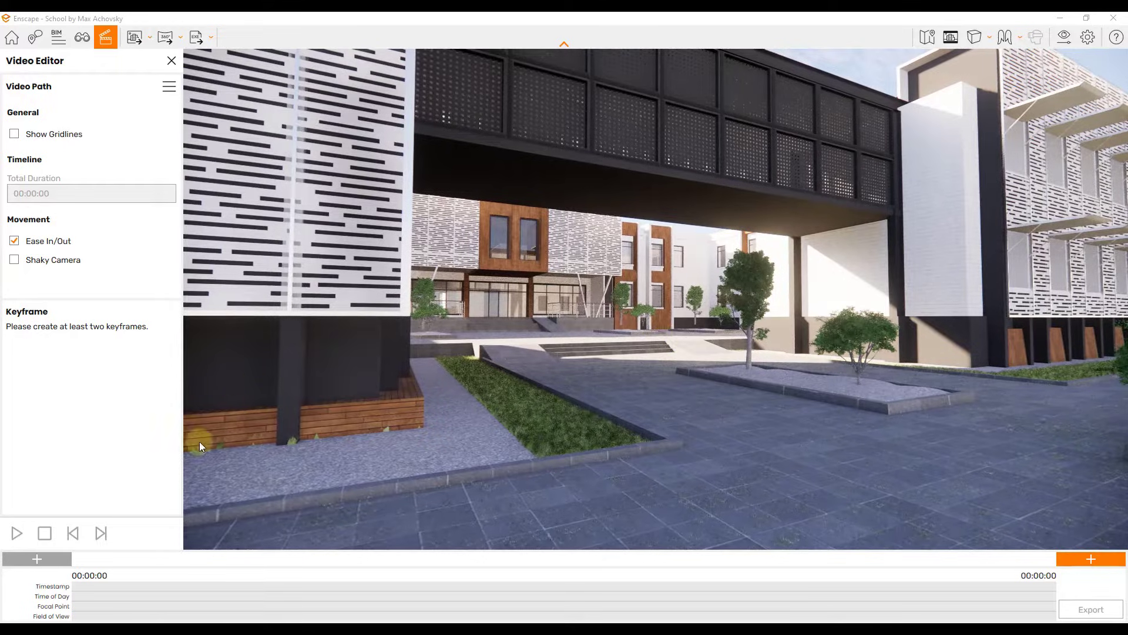
left_click(51, 558)
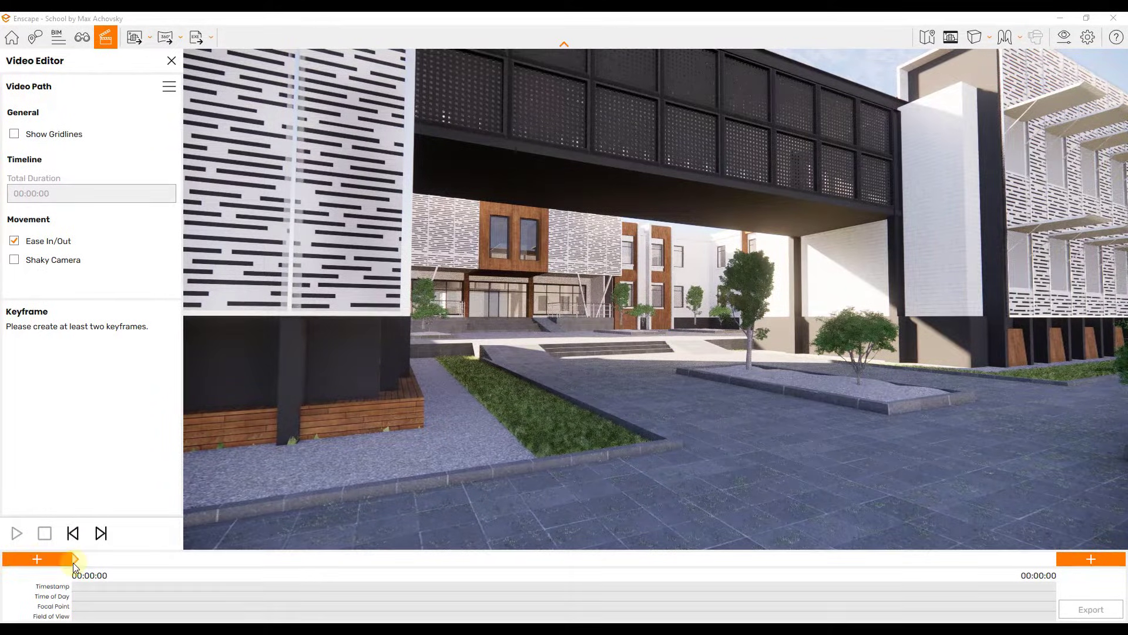
left_click(75, 559)
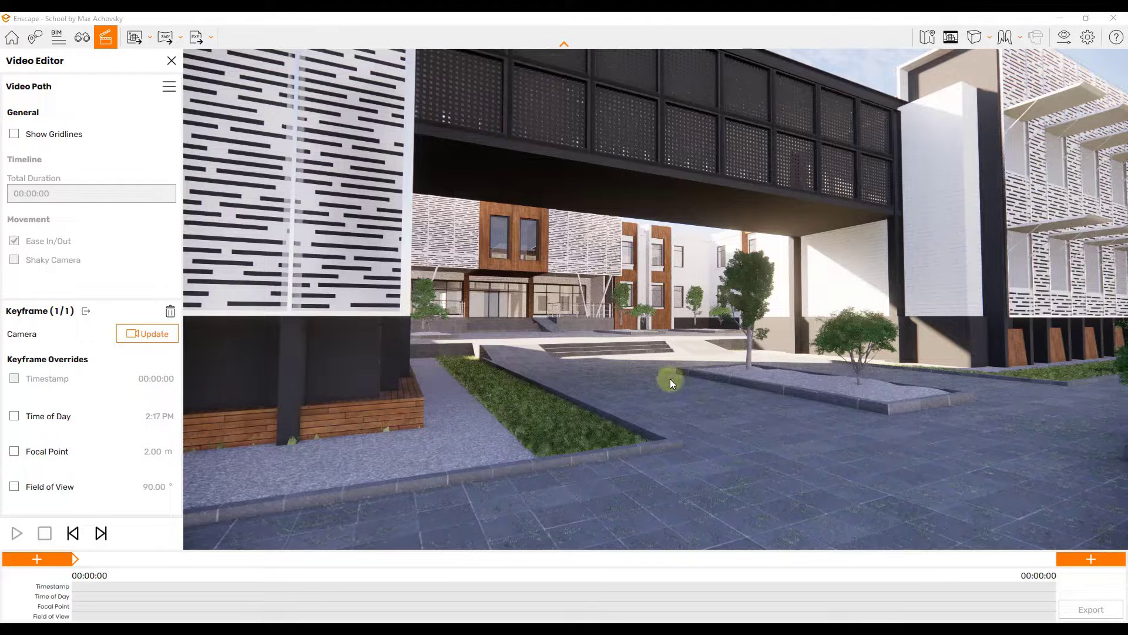
Move the camera forward beneath the bridge to face the courtyard building, add an end keyframe there, and open it.
left_click_drag(670, 408, 669, 408)
key("w")
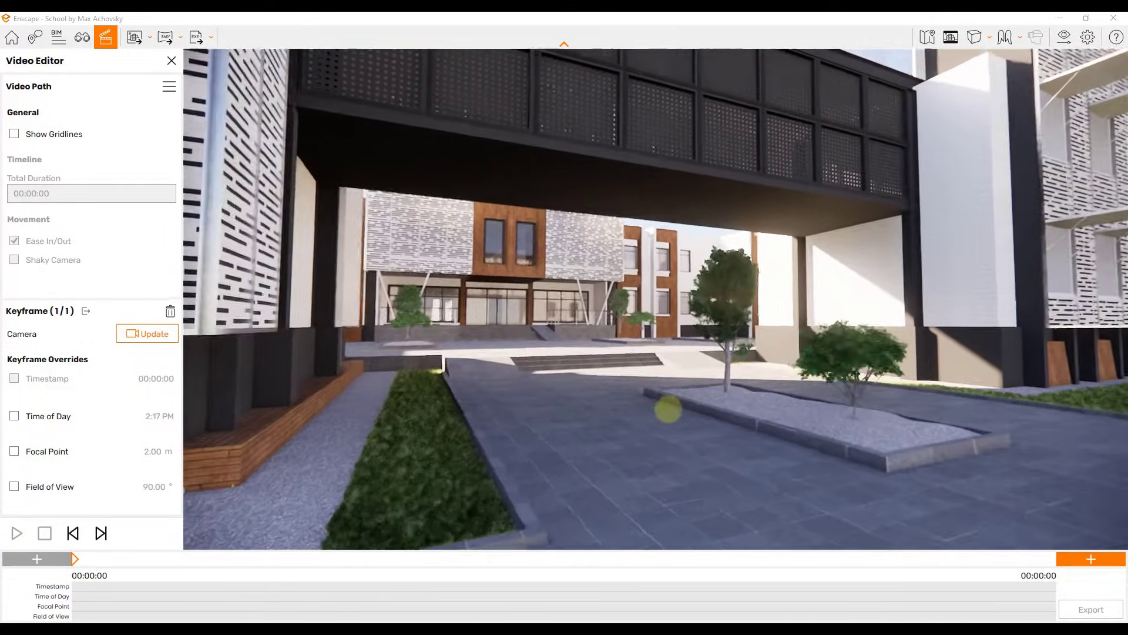
key("w")
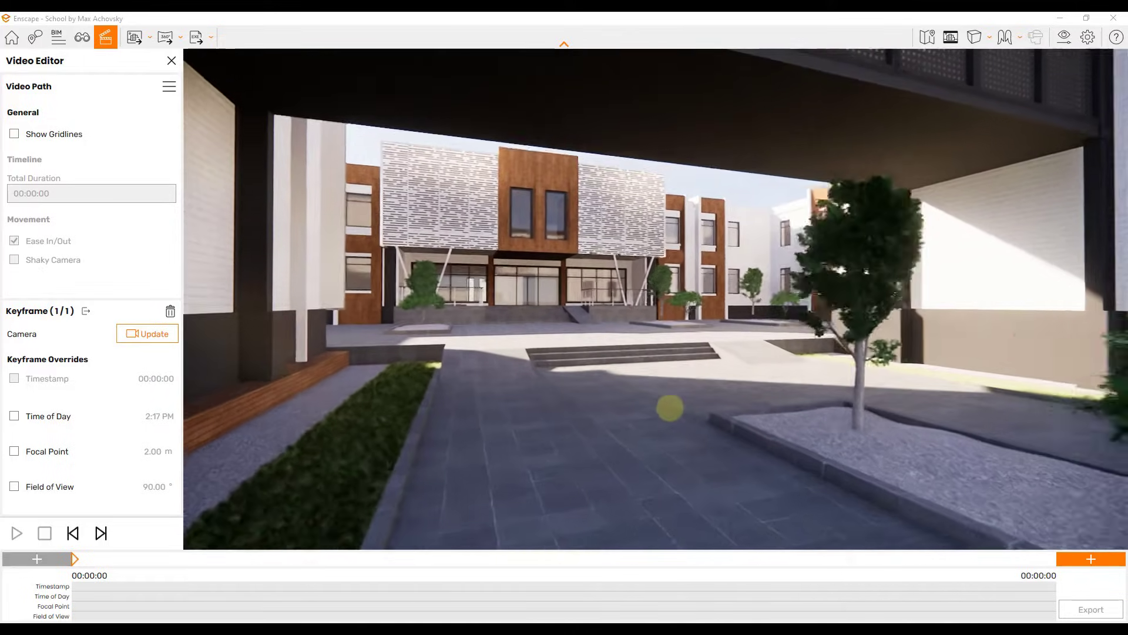
key("w")
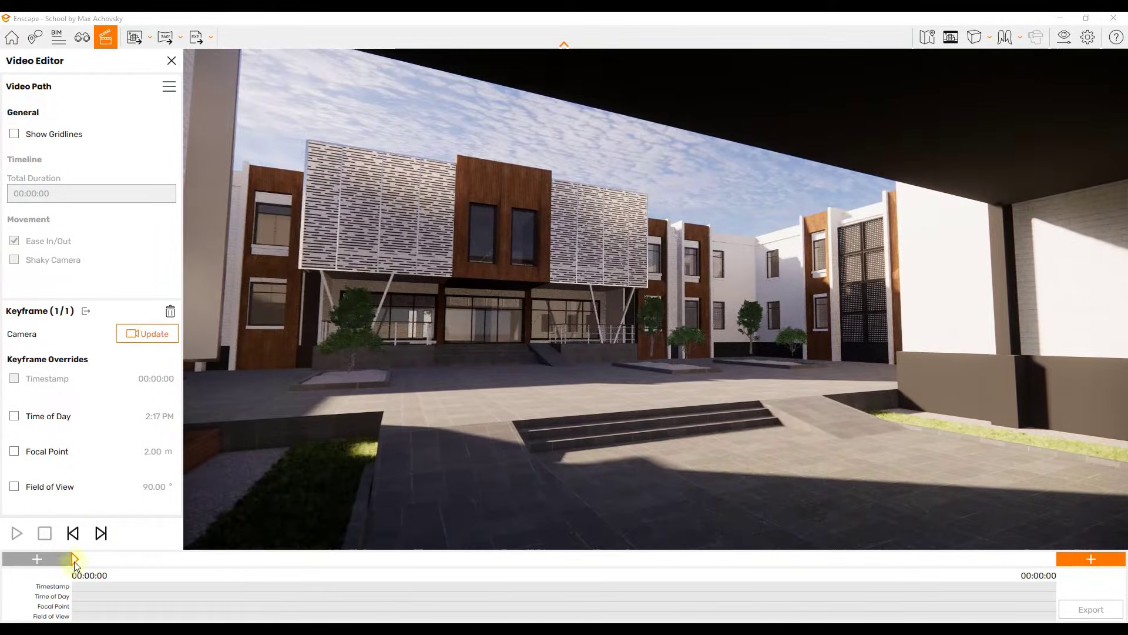
left_click(1089, 561)
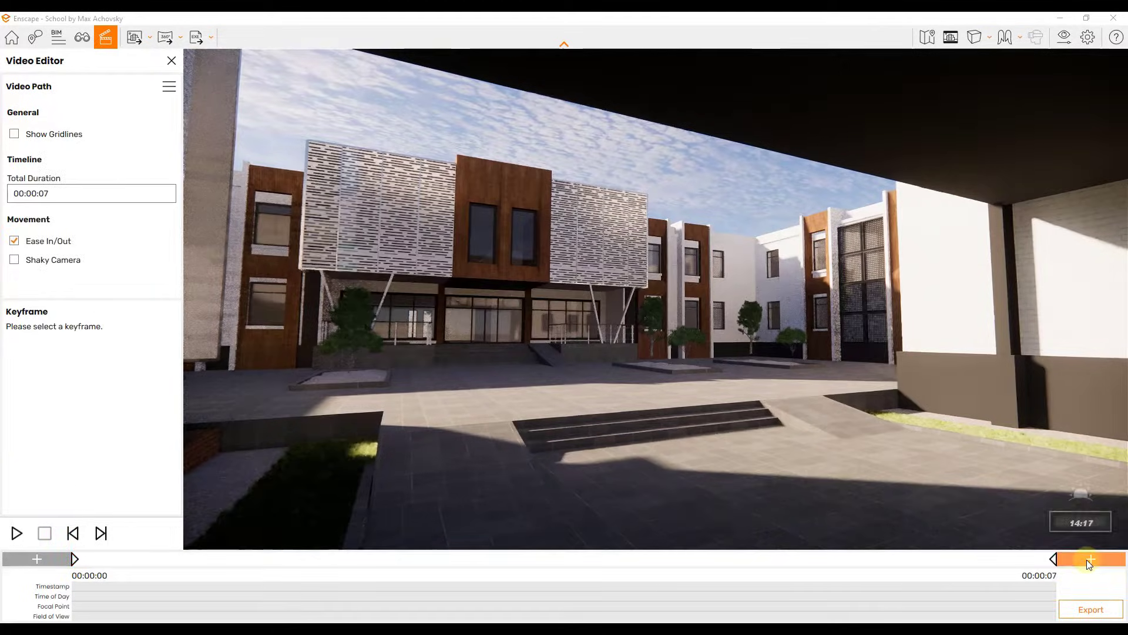
left_click(1052, 559)
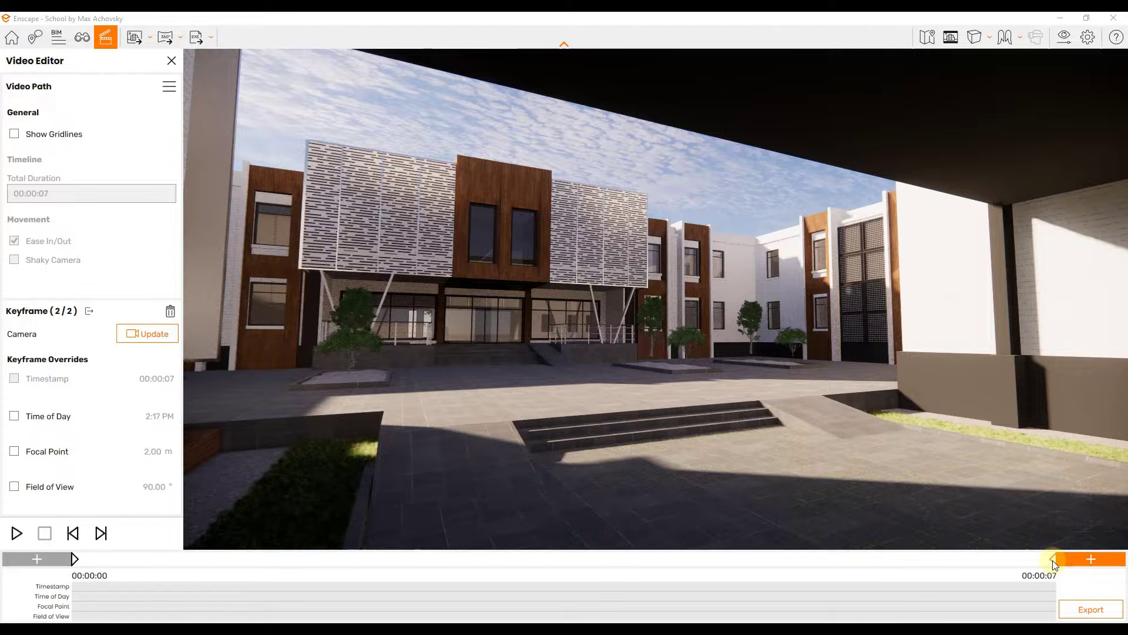
Compare the start and end keyframe views, and preview the video path from the first keyframe.
left_click(74, 559)
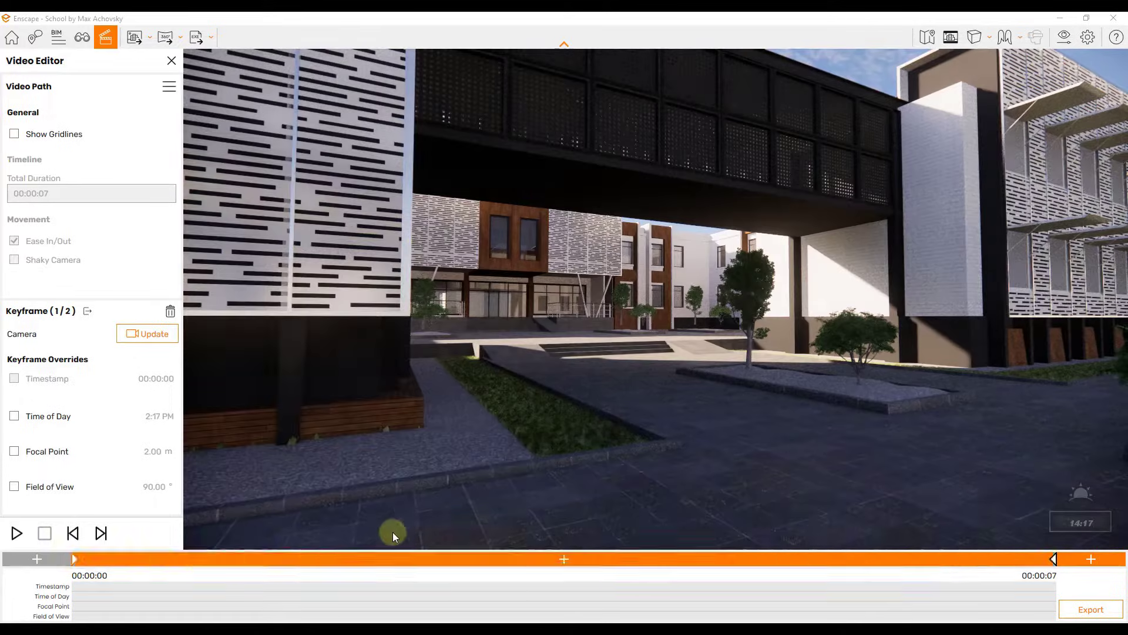
left_click(1053, 558)
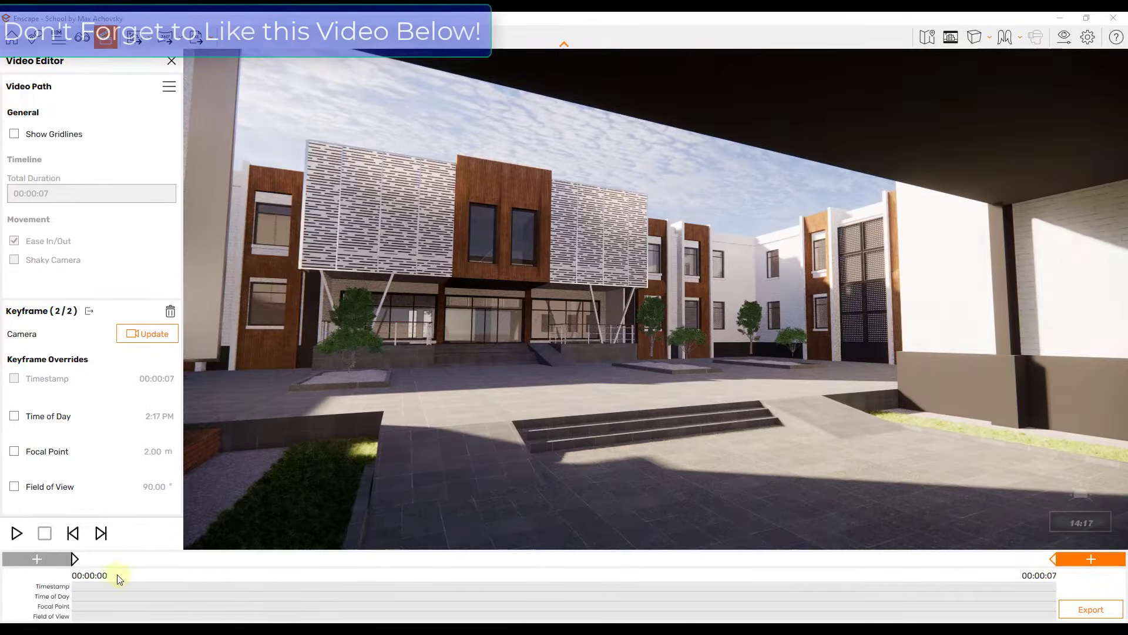
left_click(75, 559)
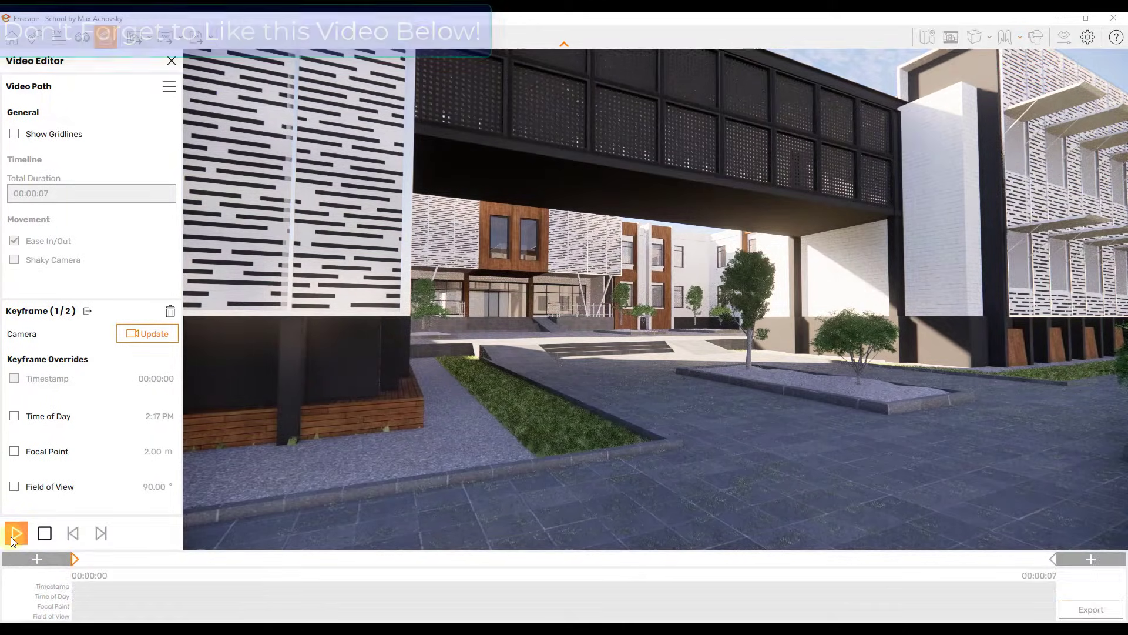
left_click(16, 533)
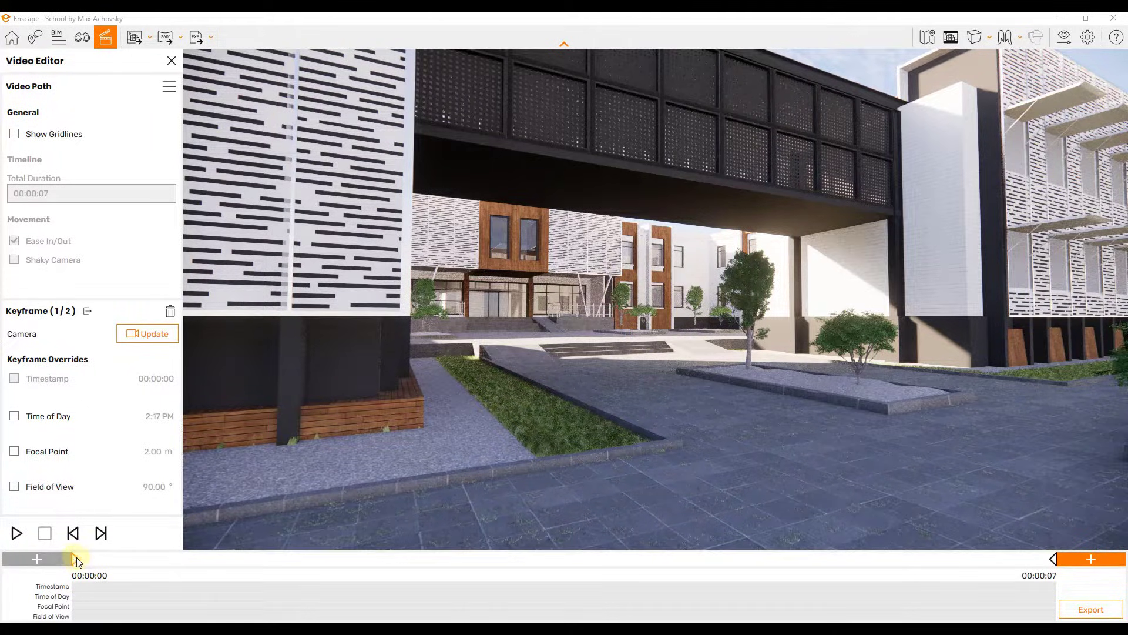
Open the end keyframe, turn the camera to show more of the courtyard's far wing, and update the keyframe's camera.
left_click(1054, 558)
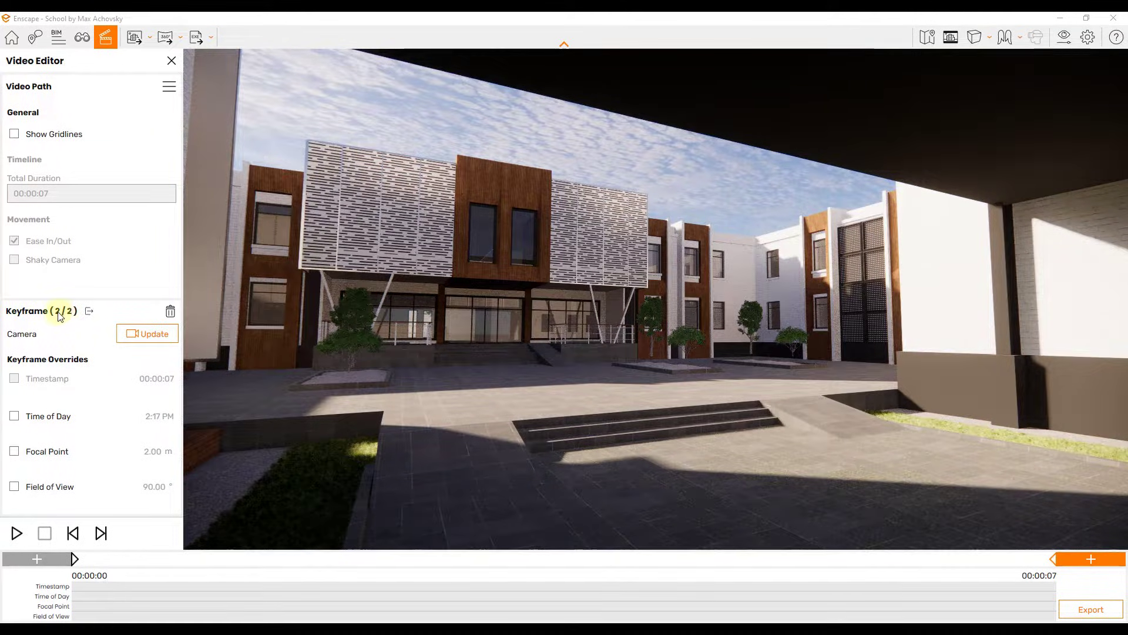
left_click(74, 561)
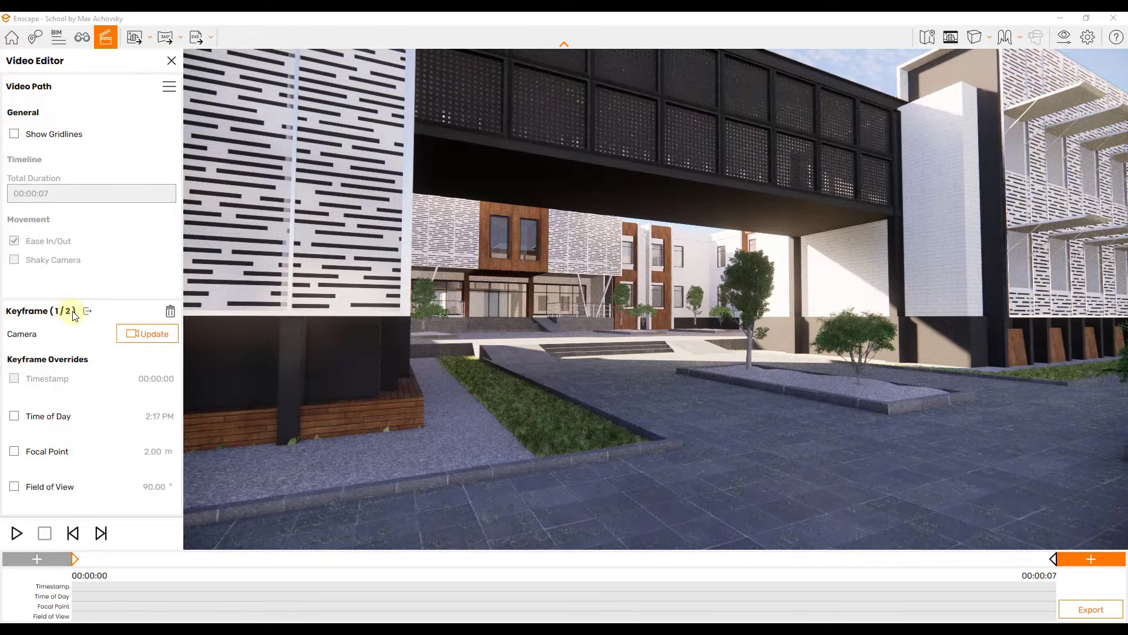
left_click(1053, 558)
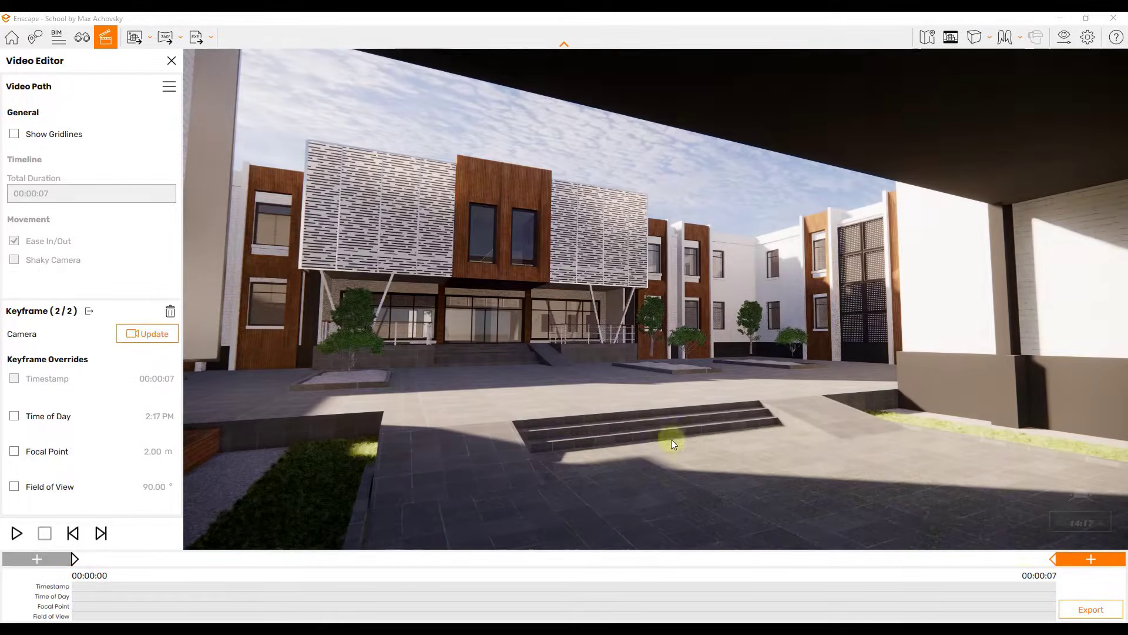
key("s")
left_click_drag(658, 430, 544, 407)
key("w")
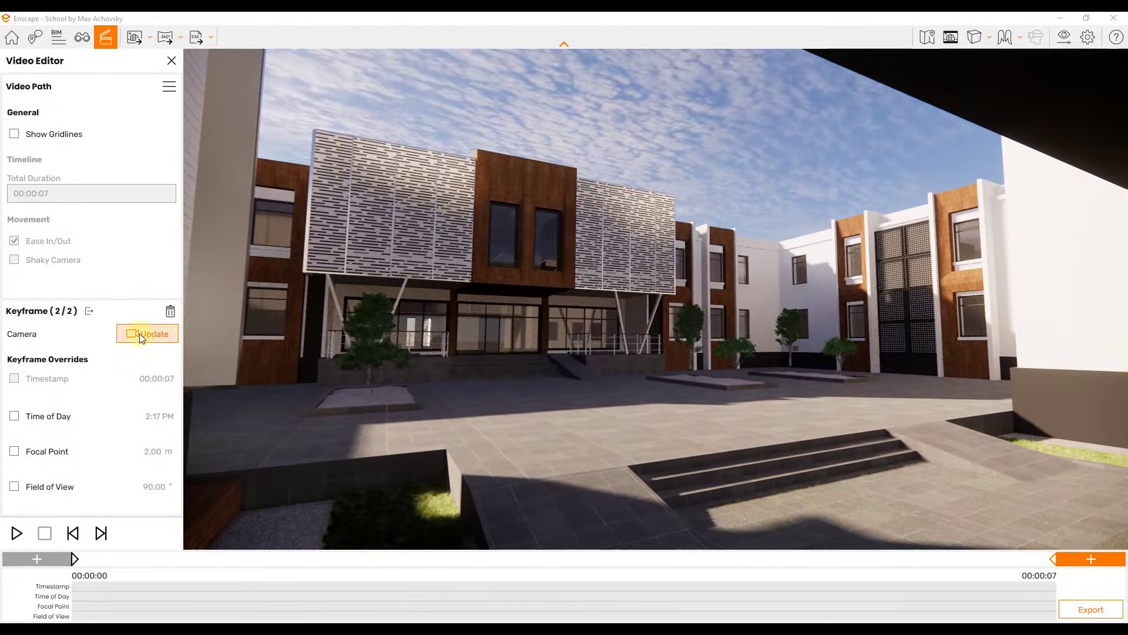
left_click(139, 333)
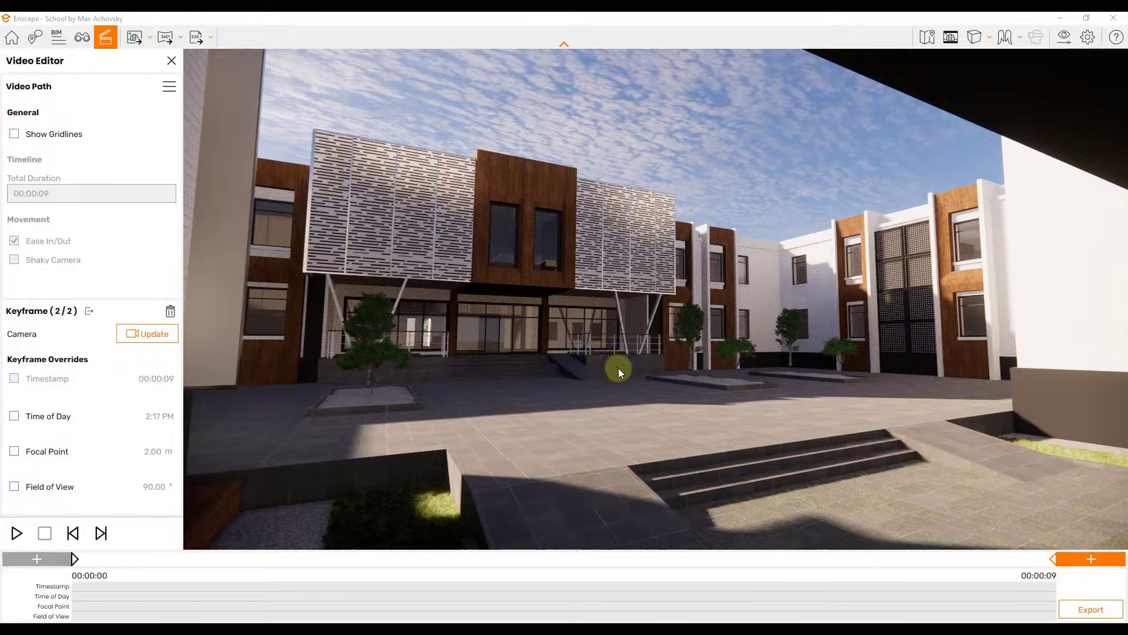
Play the revised video path from the first keyframe and return to the opening view.
left_click(74, 557)
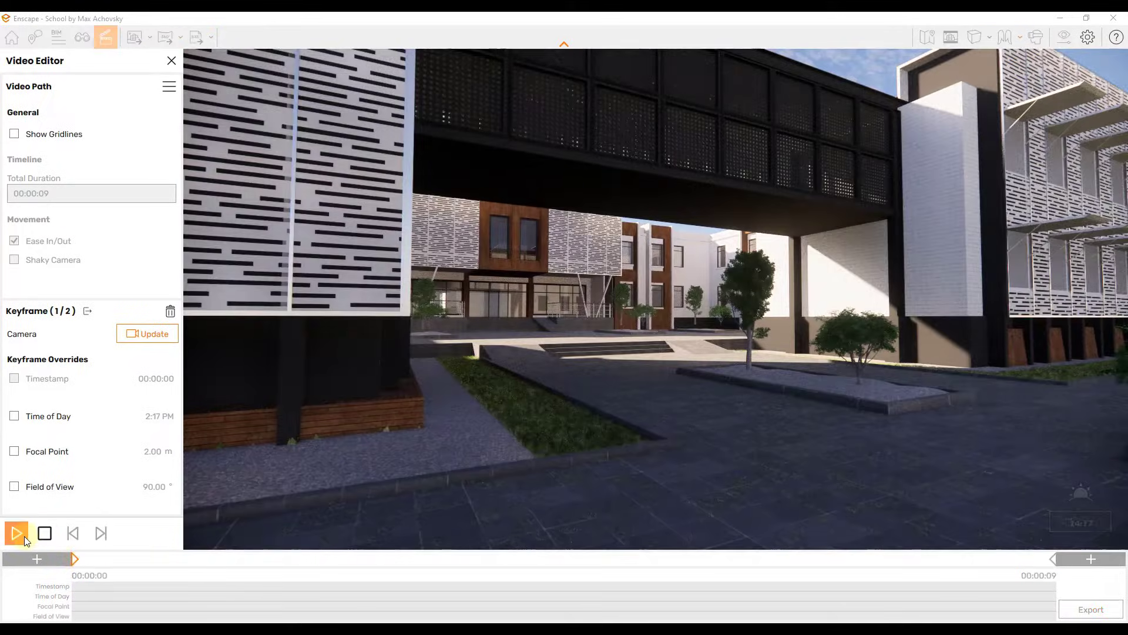
left_click(24, 535)
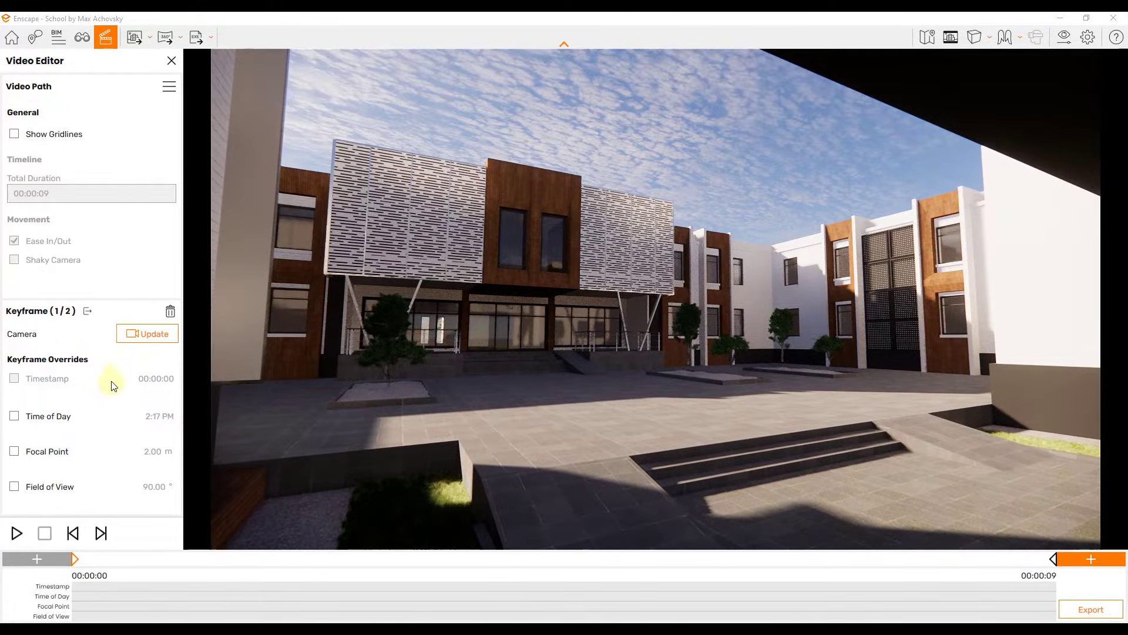
left_click(74, 534)
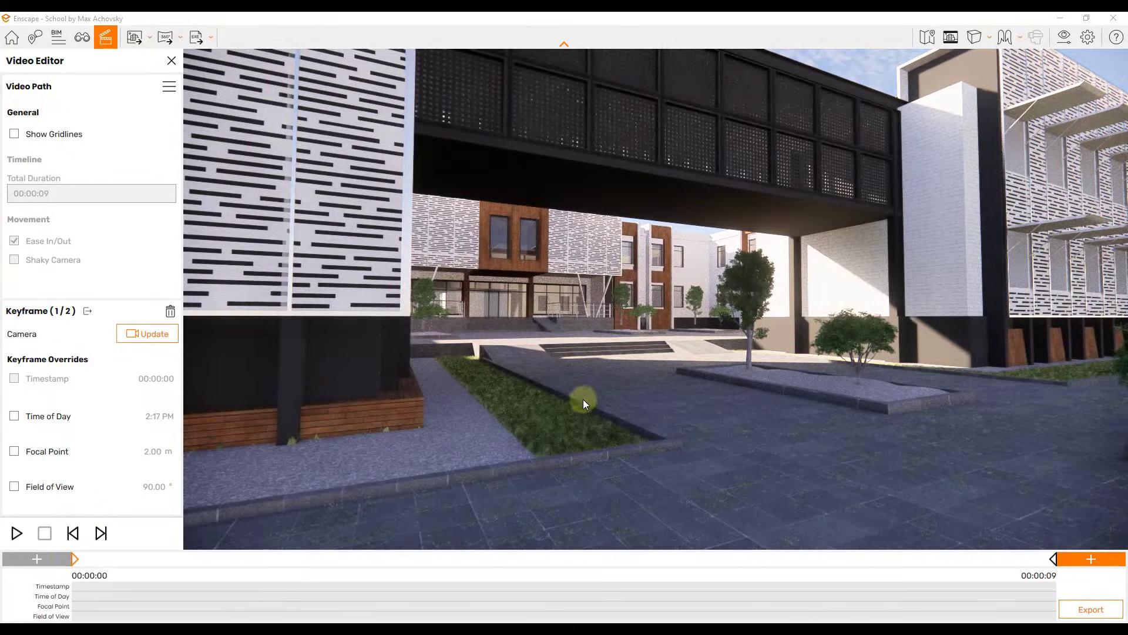
Exit keyframe editing, inspect the camera path from outside it, and check the view from the end camera.
left_click(88, 316)
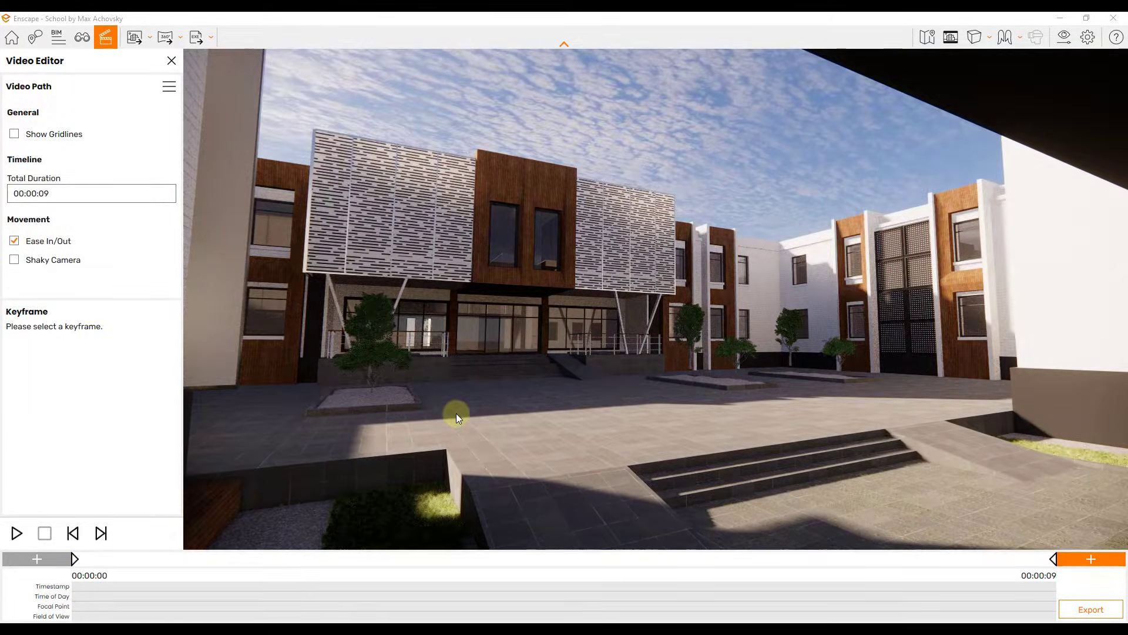
mouse_move(457, 414)
left_mouse_down()
mouse_move(489, 415)
mouse_move(456, 414)
left_mouse_up()
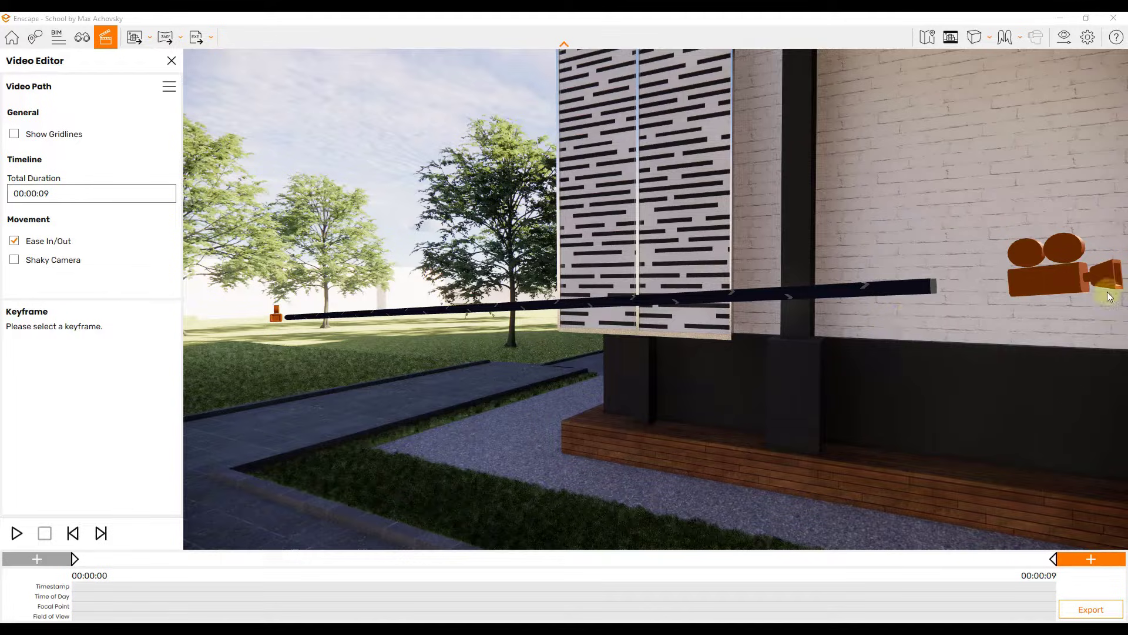
left_click(1053, 280)
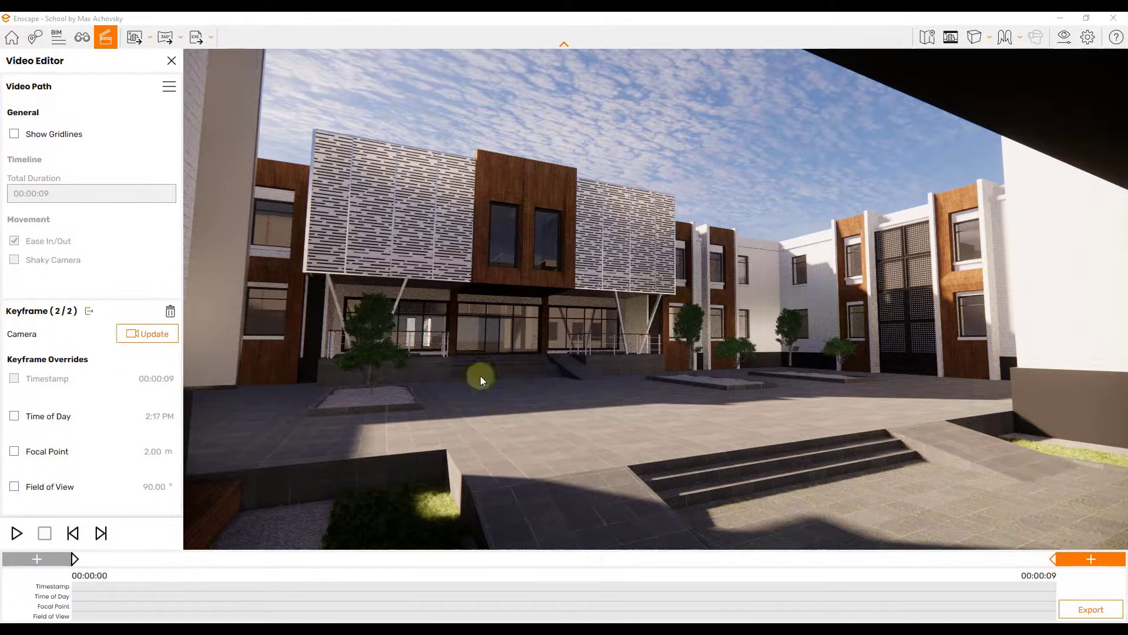
left_click(88, 311)
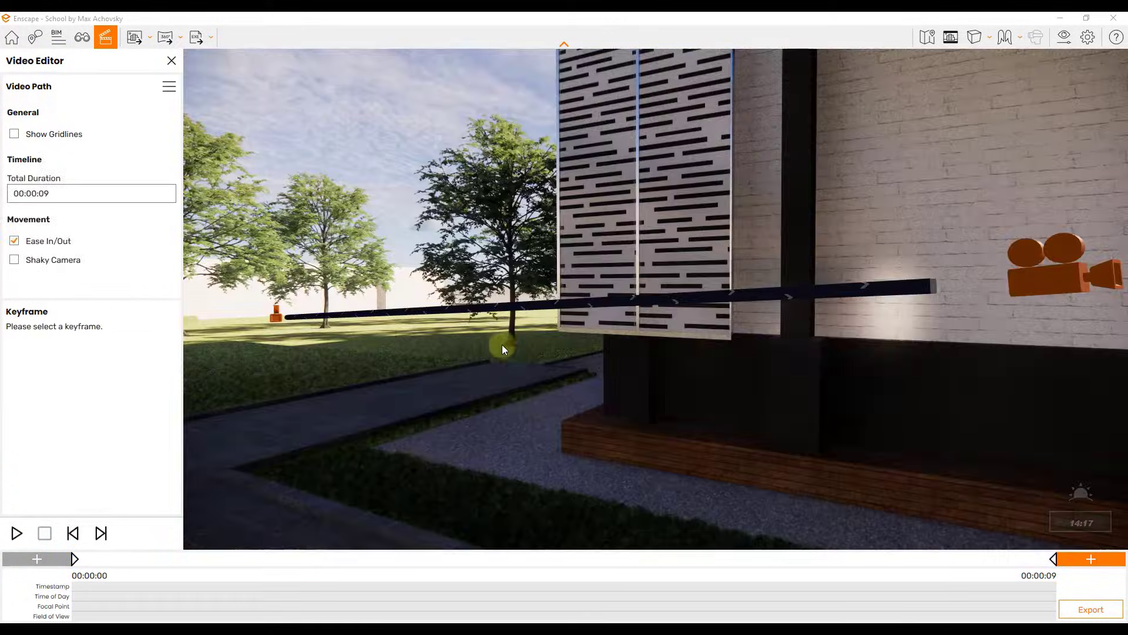
mouse_move(532, 369)
left_mouse_down()
mouse_move(542, 370)
mouse_move(518, 371)
mouse_move(533, 369)
left_mouse_up()
mouse_move(363, 329)
left_mouse_down()
mouse_move(466, 304)
mouse_move(510, 280)
left_mouse_up()
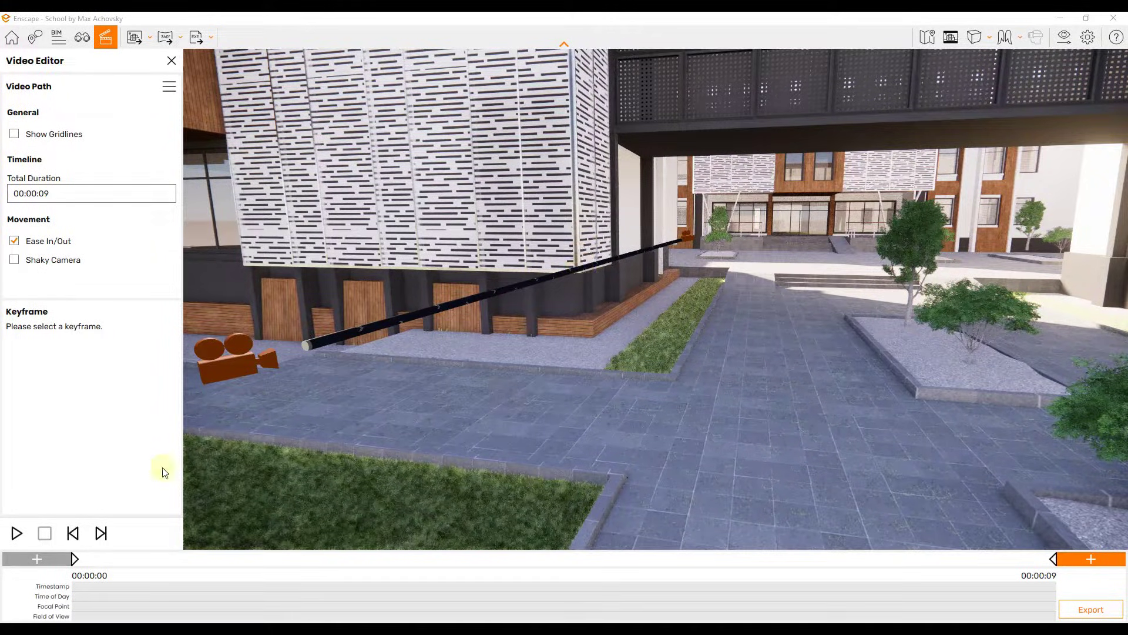
Starting from the first keyframe's view, move the camera forward under the bridge and insert an intermediate keyframe there.
left_click(245, 362)
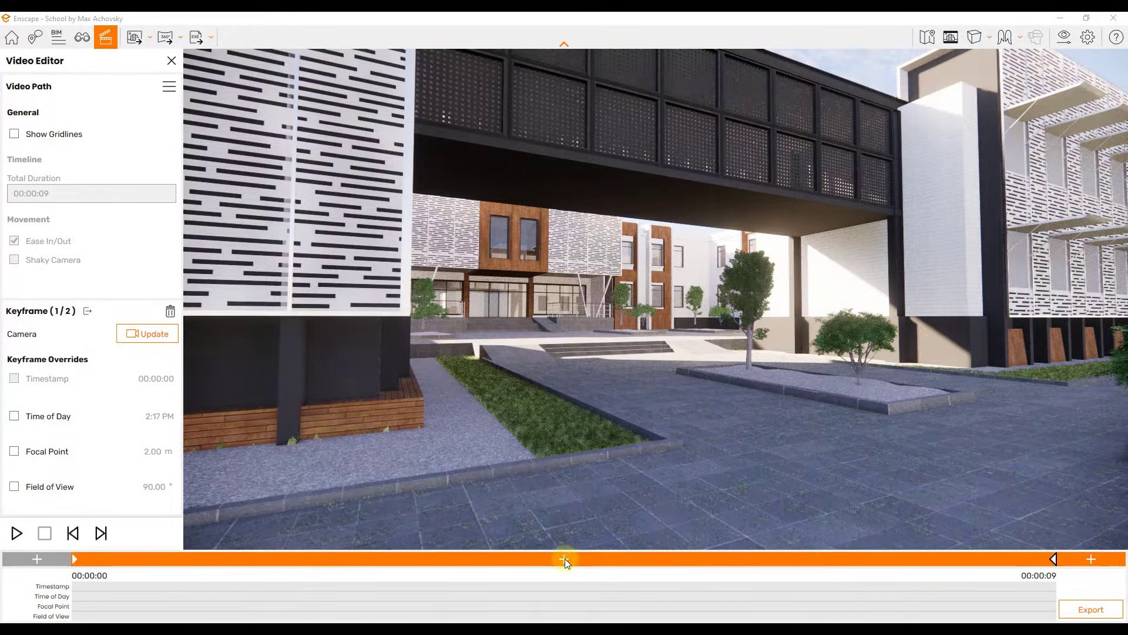
key("w")
left_click_drag(607, 368, 606, 369)
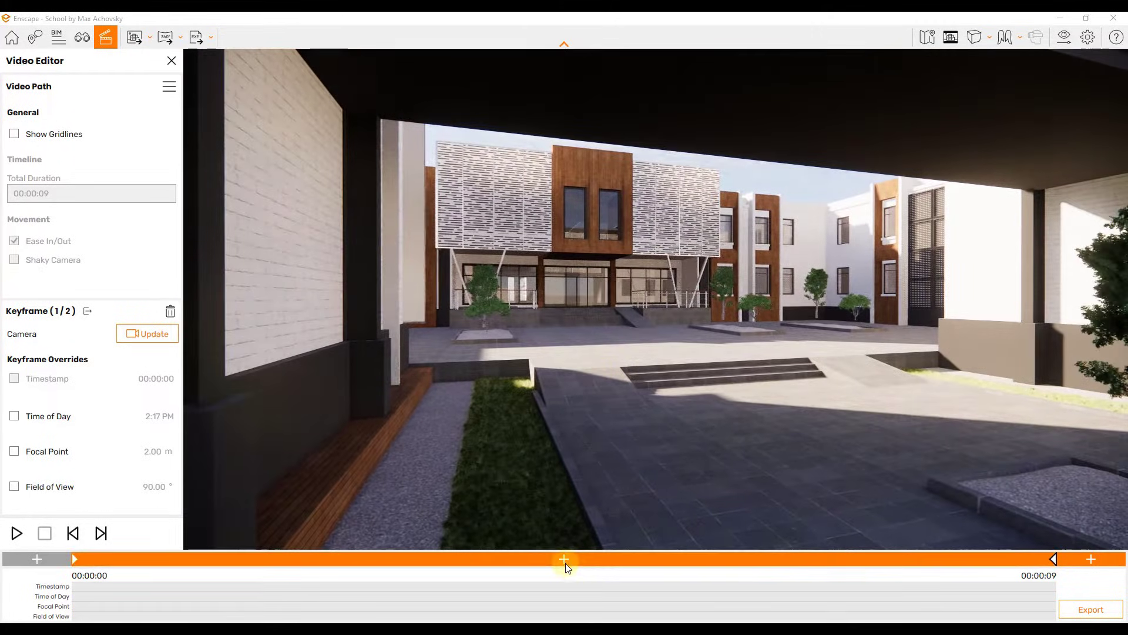
left_click(565, 561)
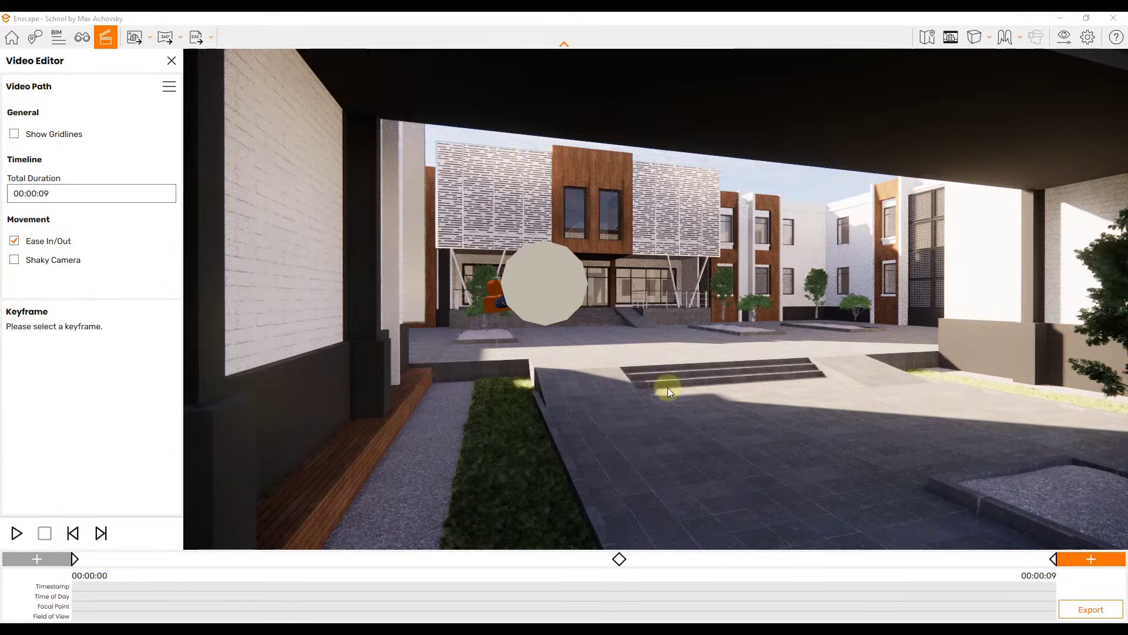
Inspect the path from outside the building, check the middle camera's view, and exit keyframe editing.
left_click_drag(659, 388, 609, 400)
key("a")
key("s")
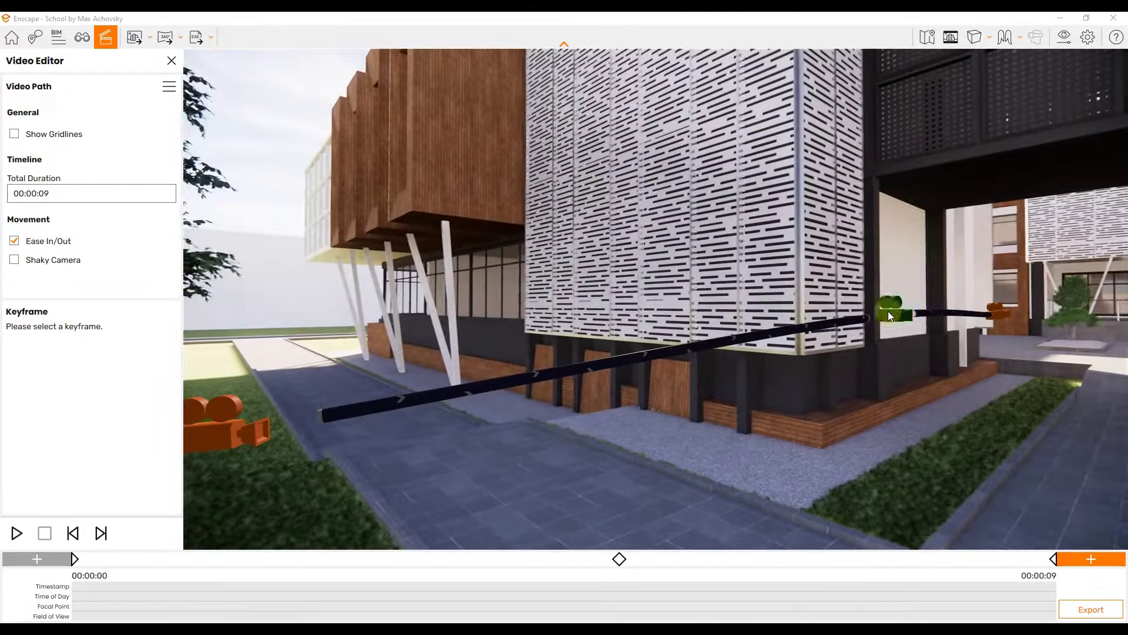
left_click(896, 315)
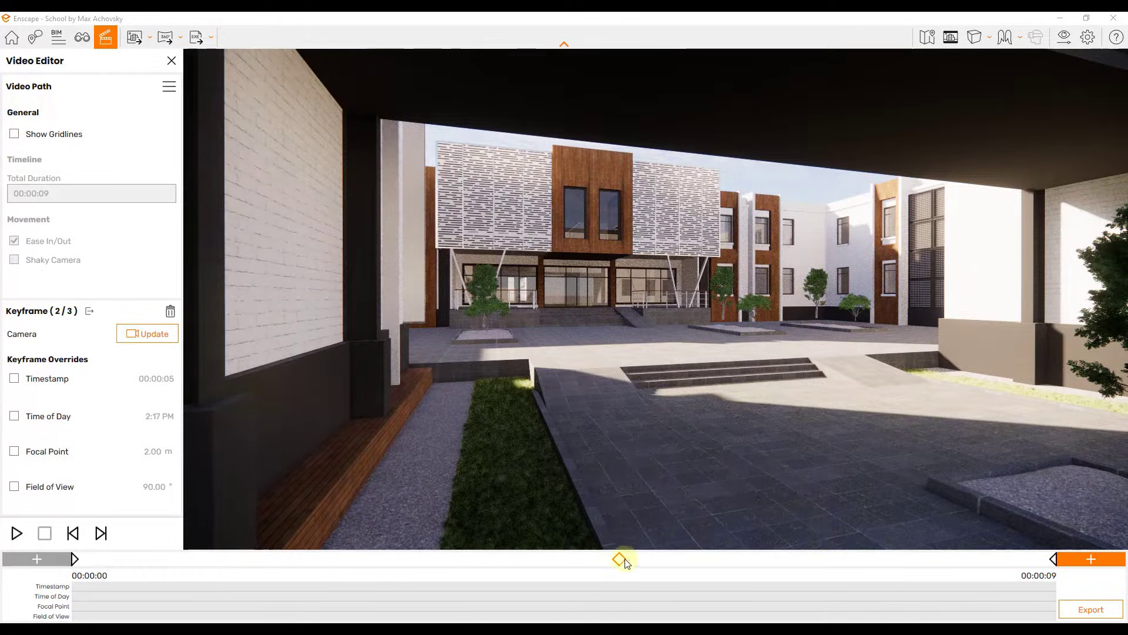
left_click_drag(774, 366, 773, 368)
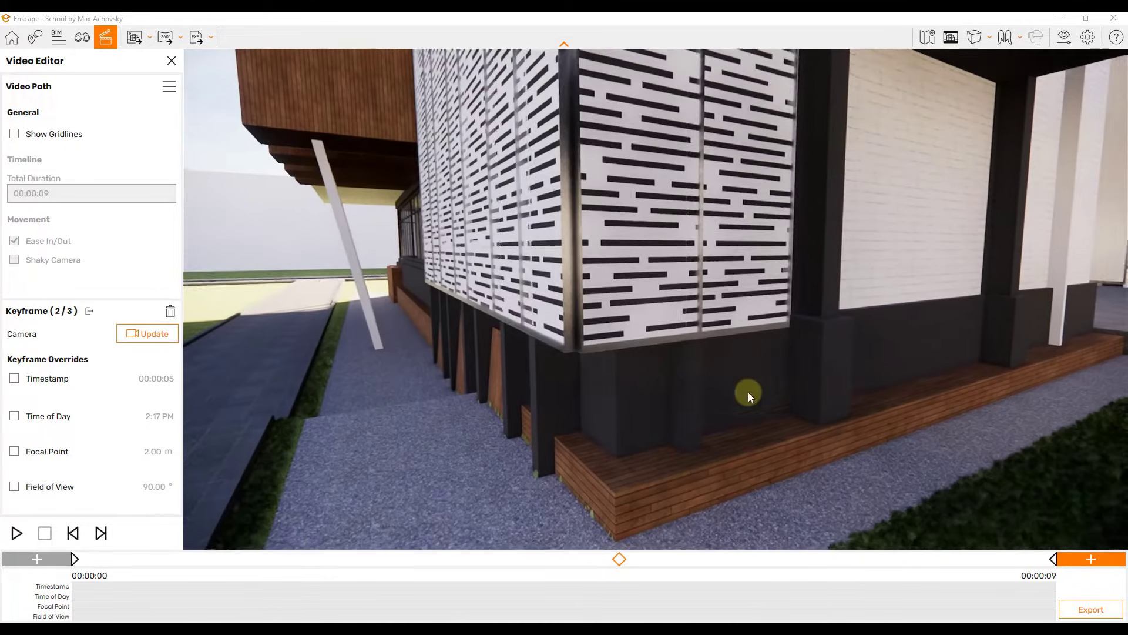
left_click(88, 312)
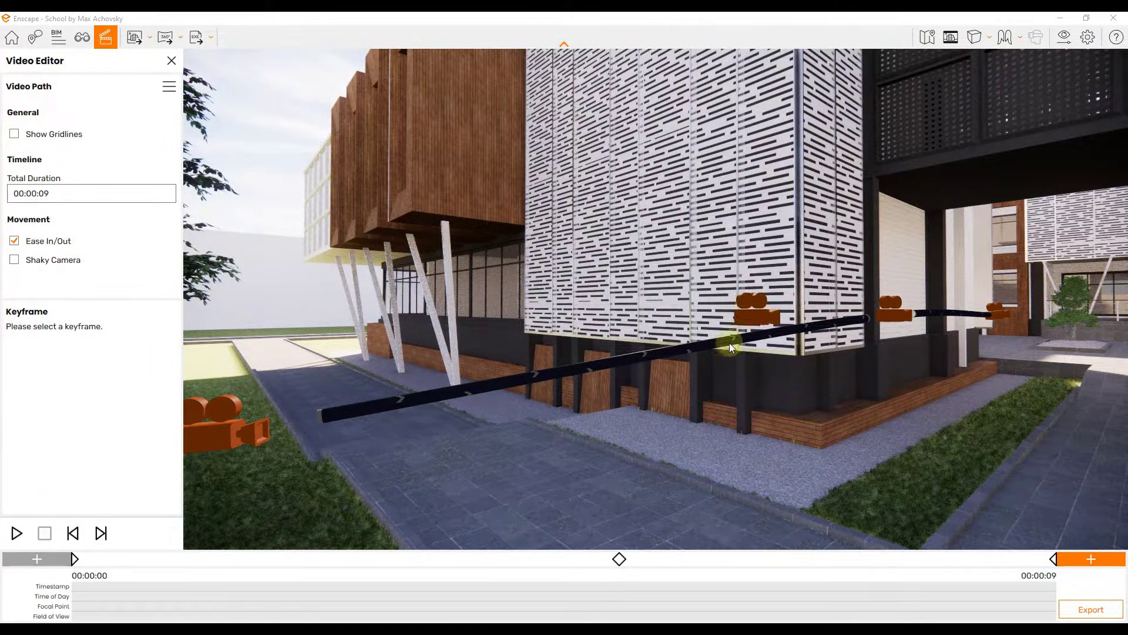
Insert a keyframe directly on the path between the first and middle cameras, exit its editing, and preview the video.
left_click(670, 351)
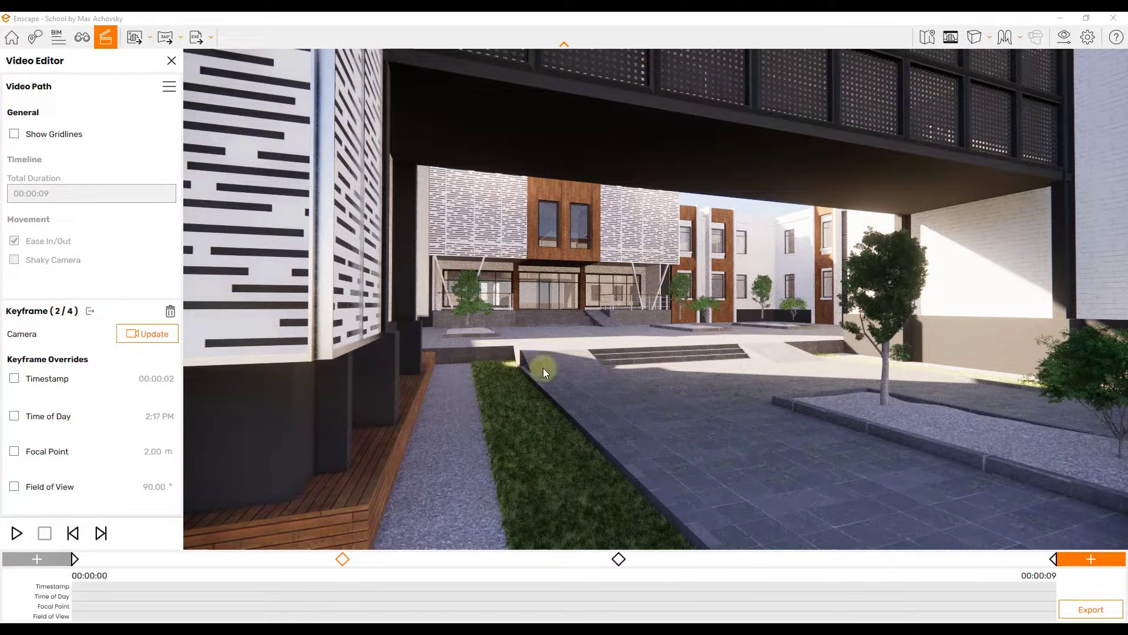
left_click(90, 317)
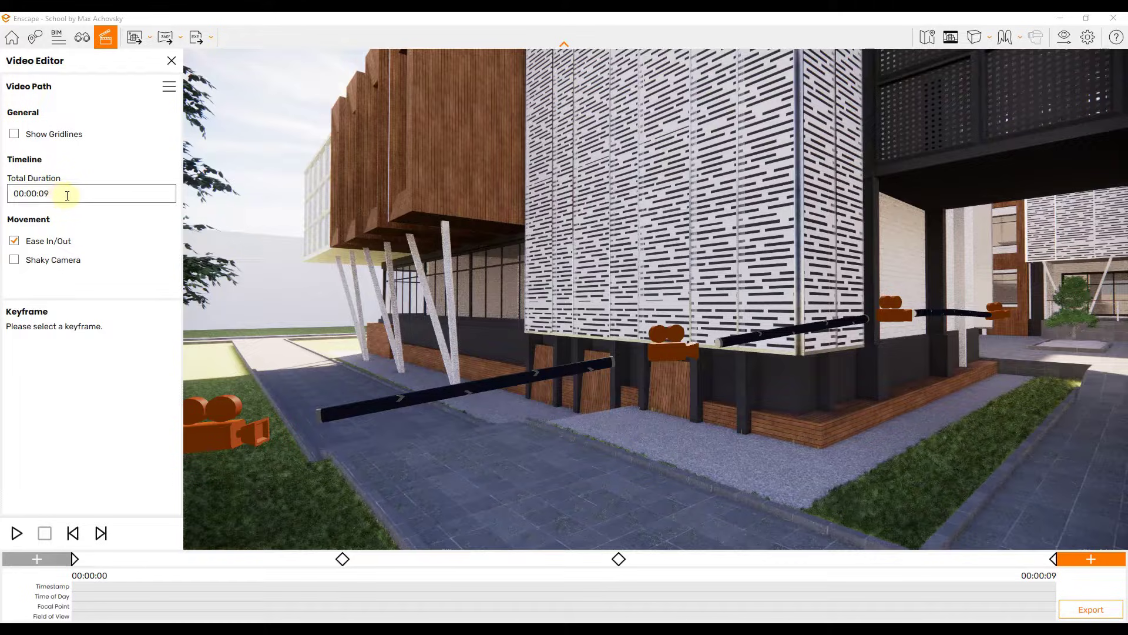
left_click(17, 533)
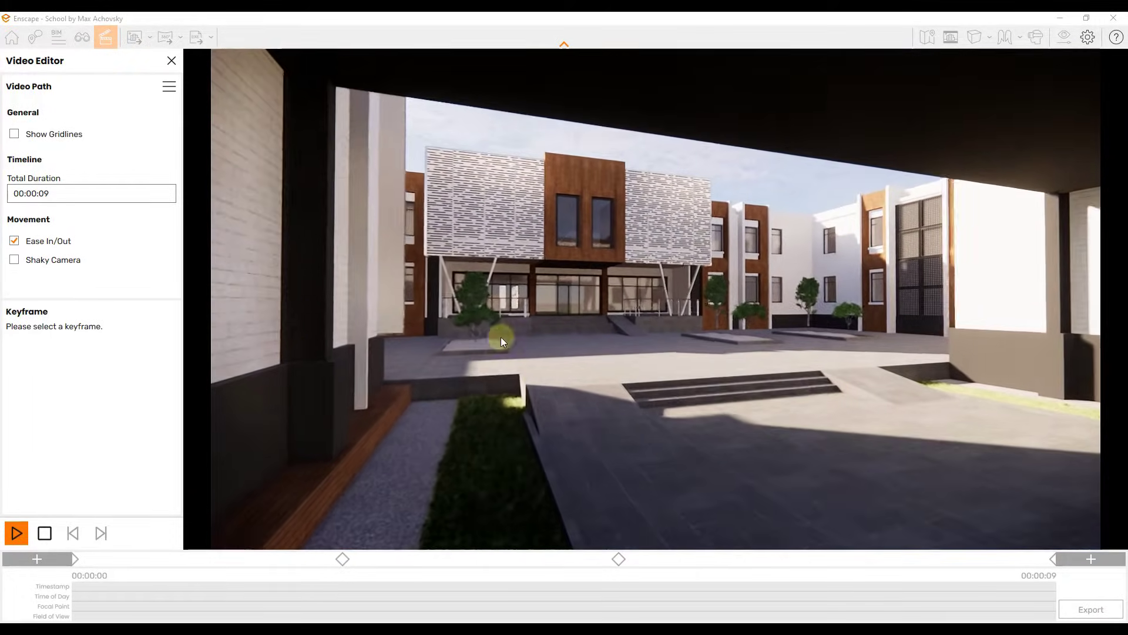
Set the video path's total duration to 00:00:15 and preview the video at the new length.
left_click(41, 535)
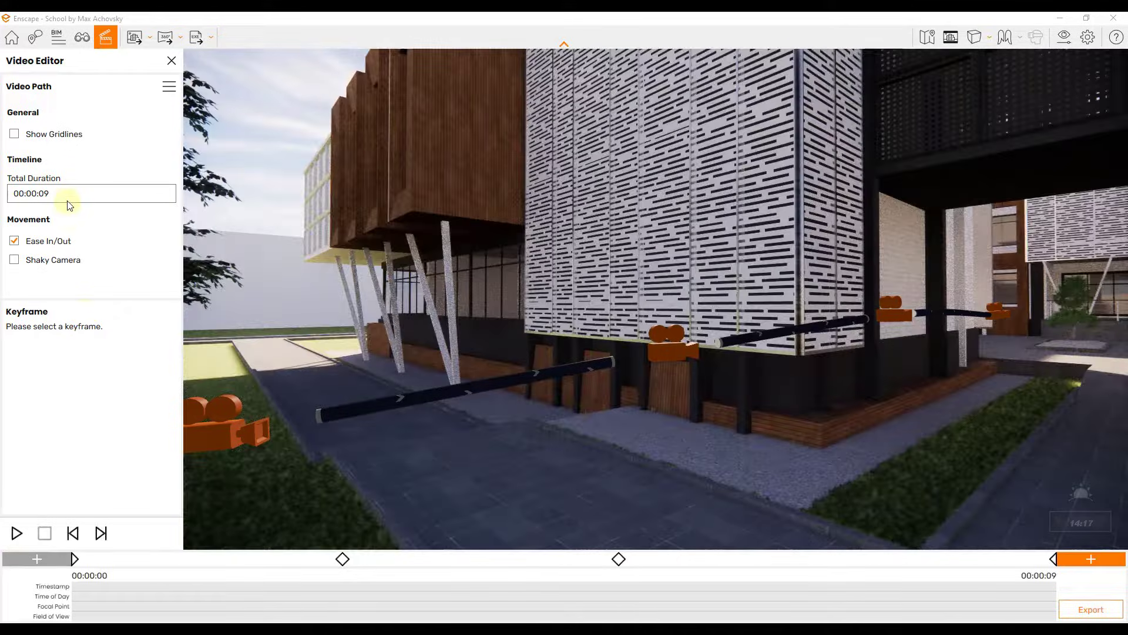
left_click(68, 195)
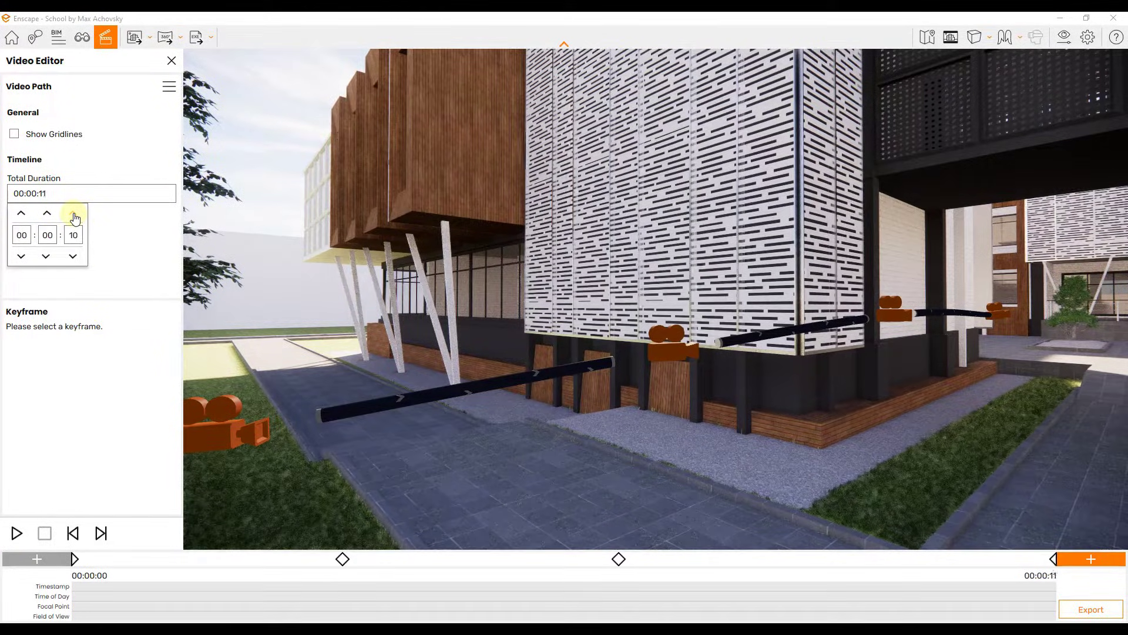
left_click(73, 214)
left_click(73, 214)
left_click(72, 214)
left_click(73, 214)
left_click(156, 242)
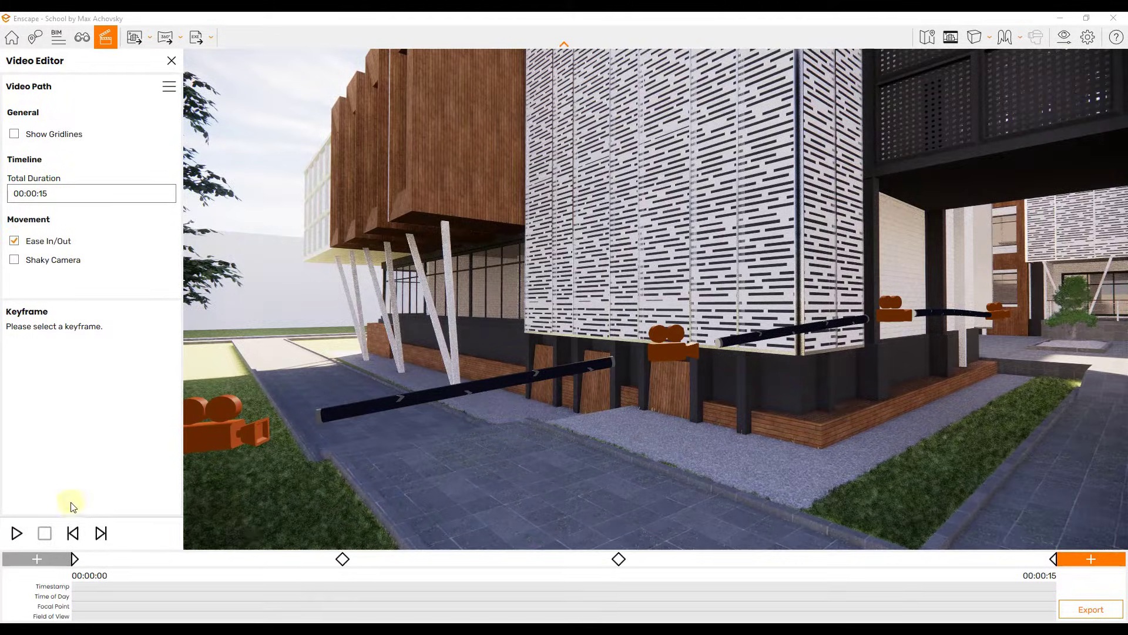
left_click(17, 533)
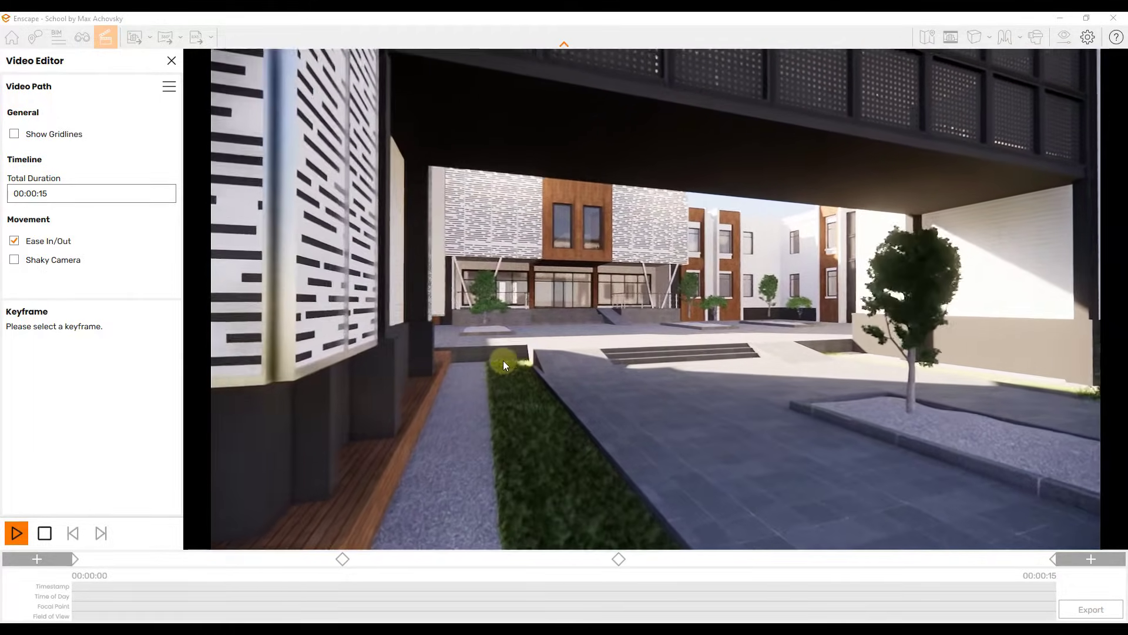
left_click(45, 532)
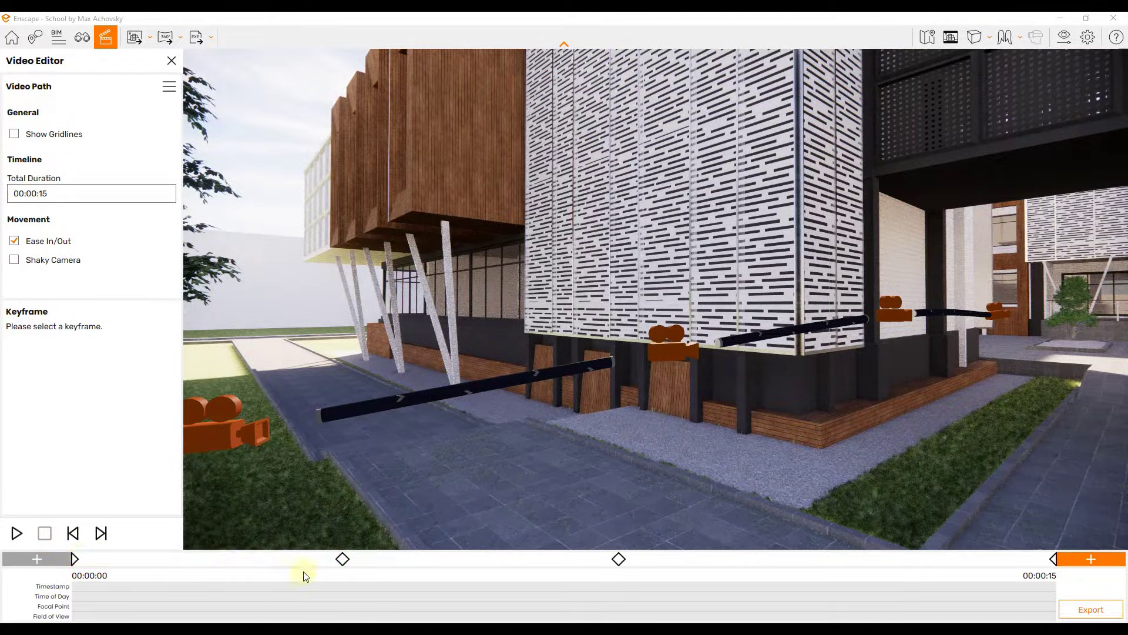
Override the second keyframe's timestamp with 00:00:05, exit keyframe editing, and preview the video.
left_click(342, 558)
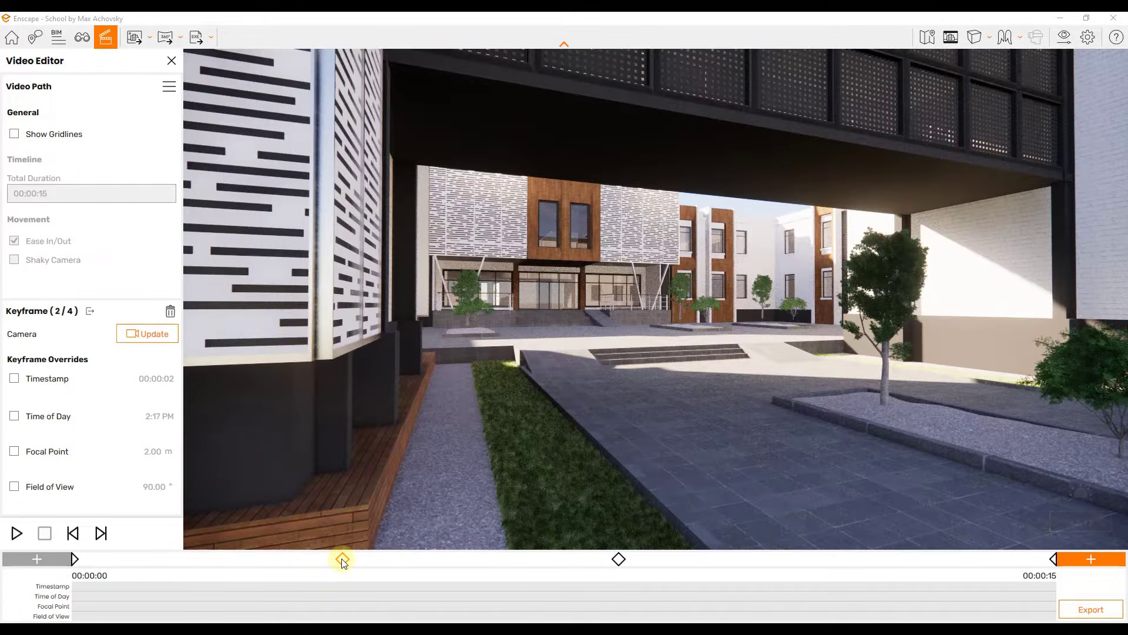
left_click(33, 381)
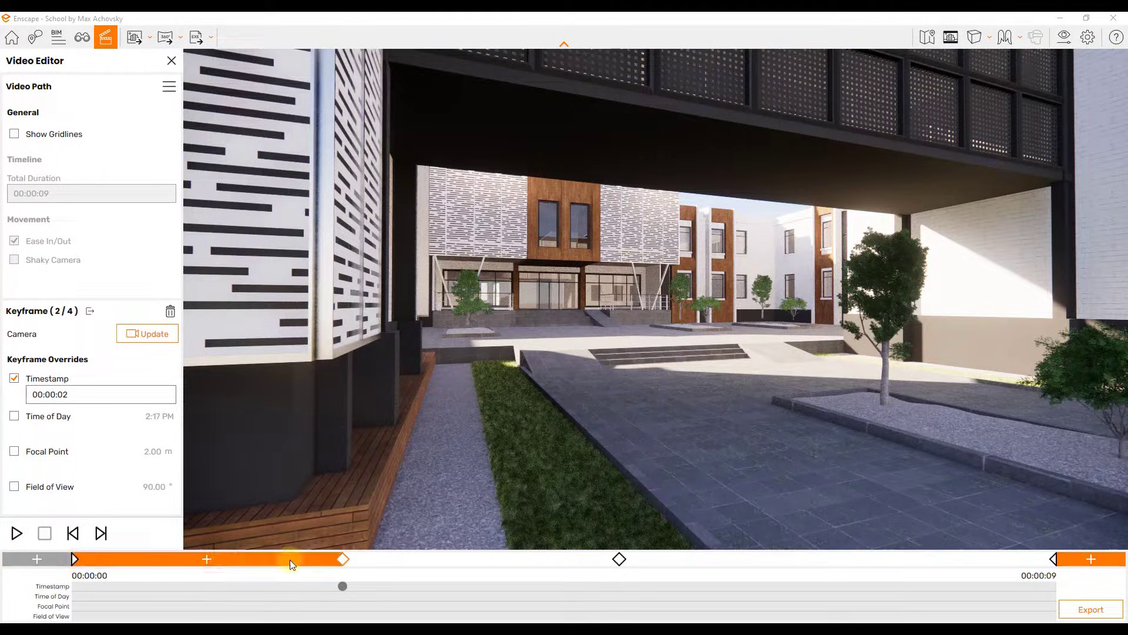
left_click(93, 392)
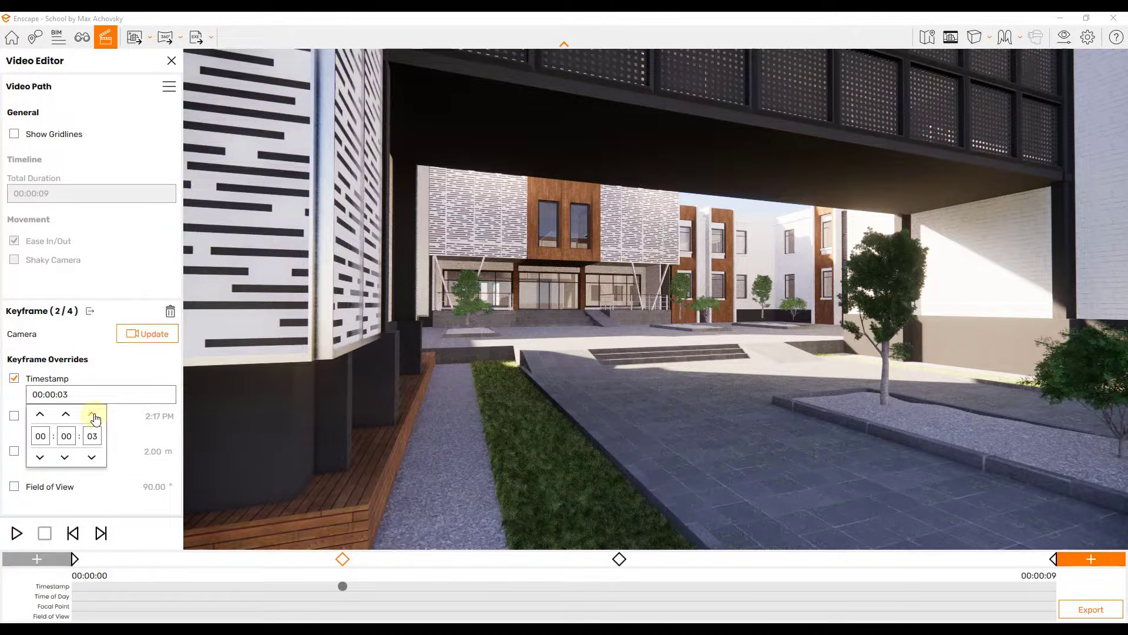
left_click(93, 416)
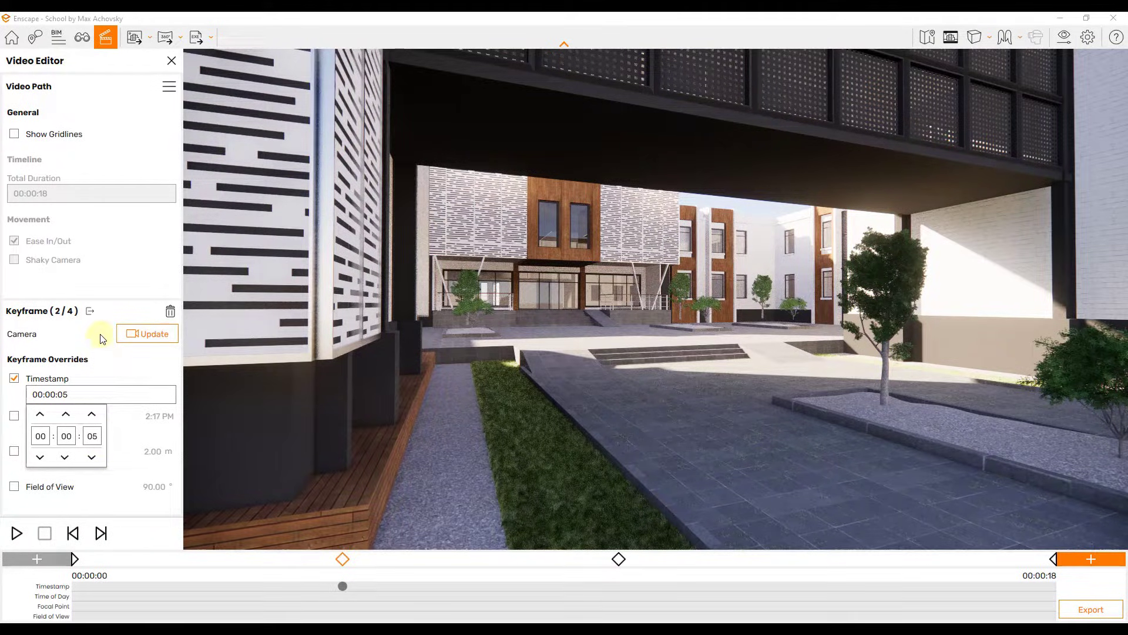
left_click(87, 312)
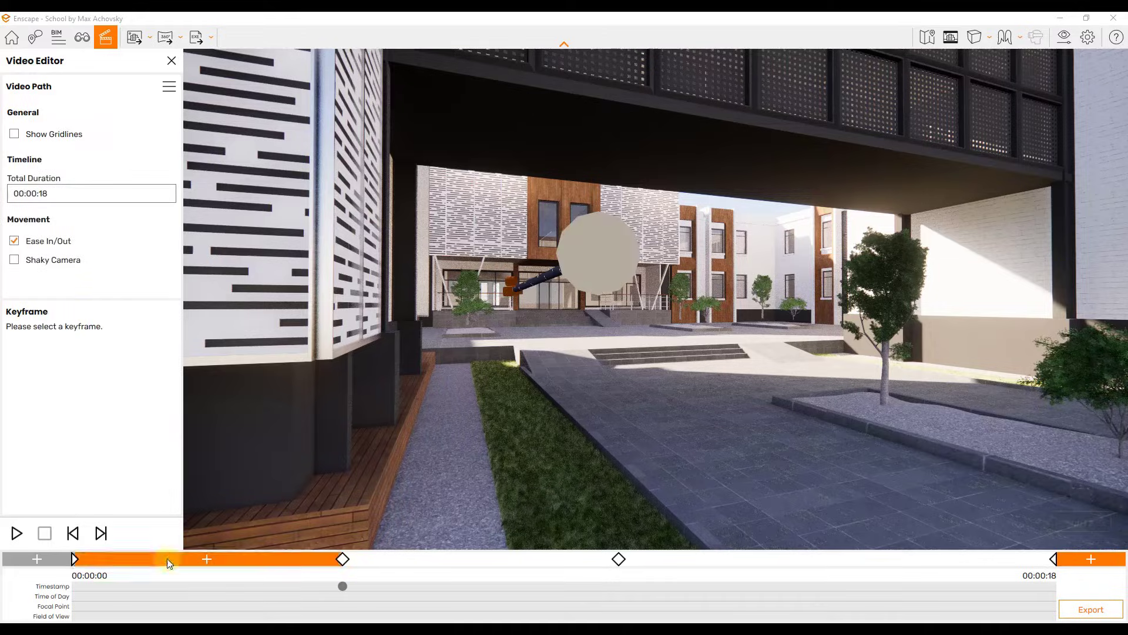
left_click(17, 533)
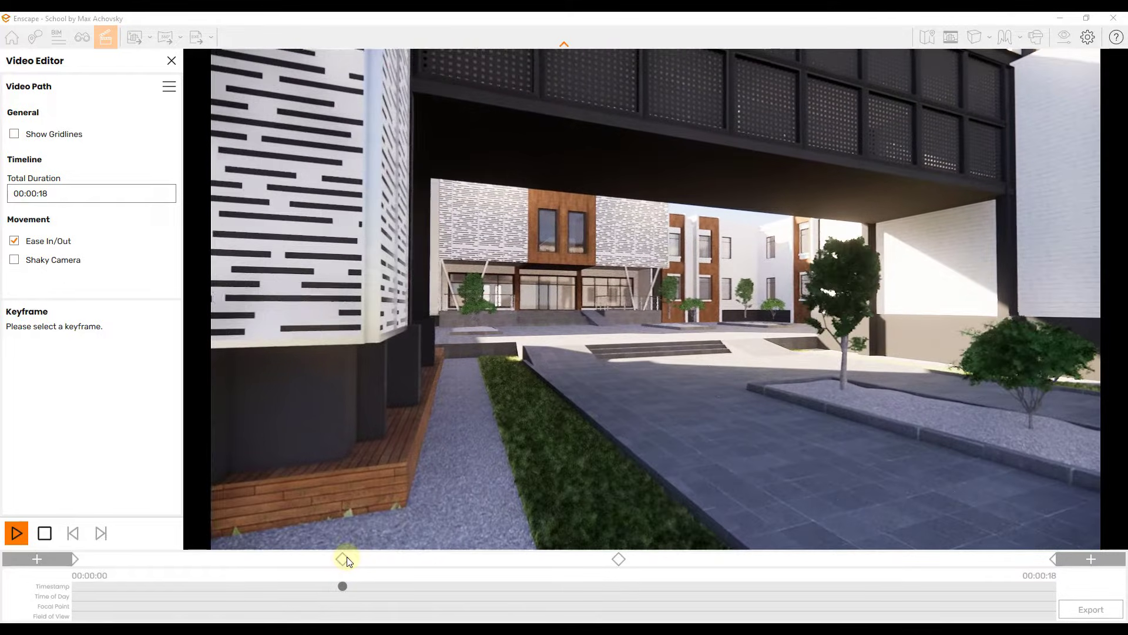
key("Escape")
Shift the second keyframe's camera sideways to face the planter tree in front of the bridge and update the keyframe.
right_click_drag(604, 307, 666, 302)
left_click(620, 355)
scroll(671, 304, "down", 3)
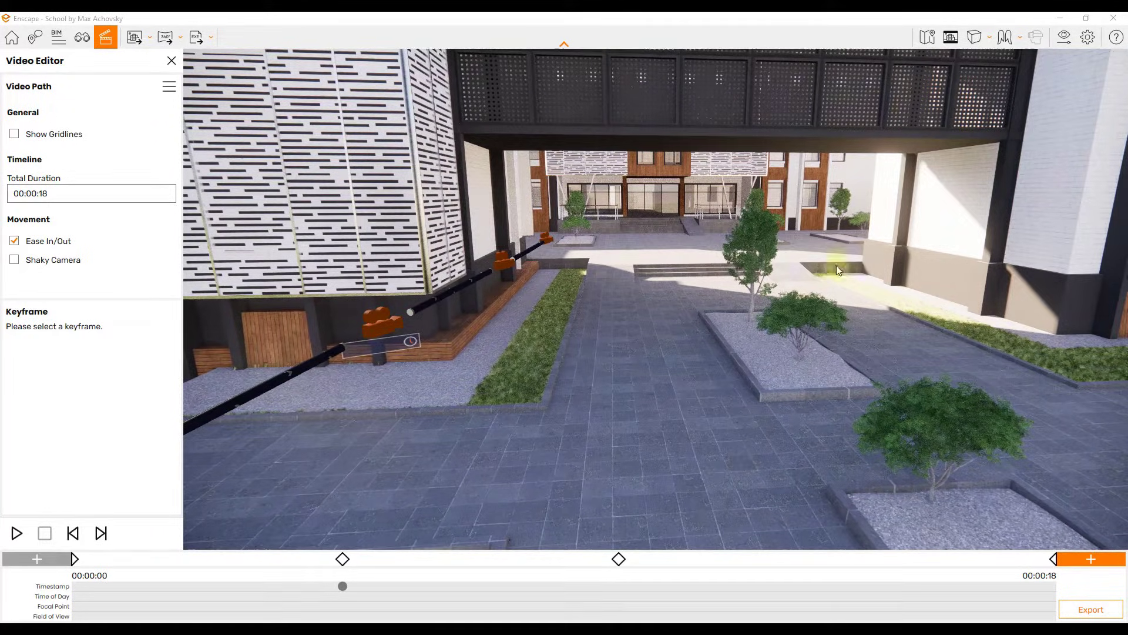
right_click_drag(574, 388, 566, 387)
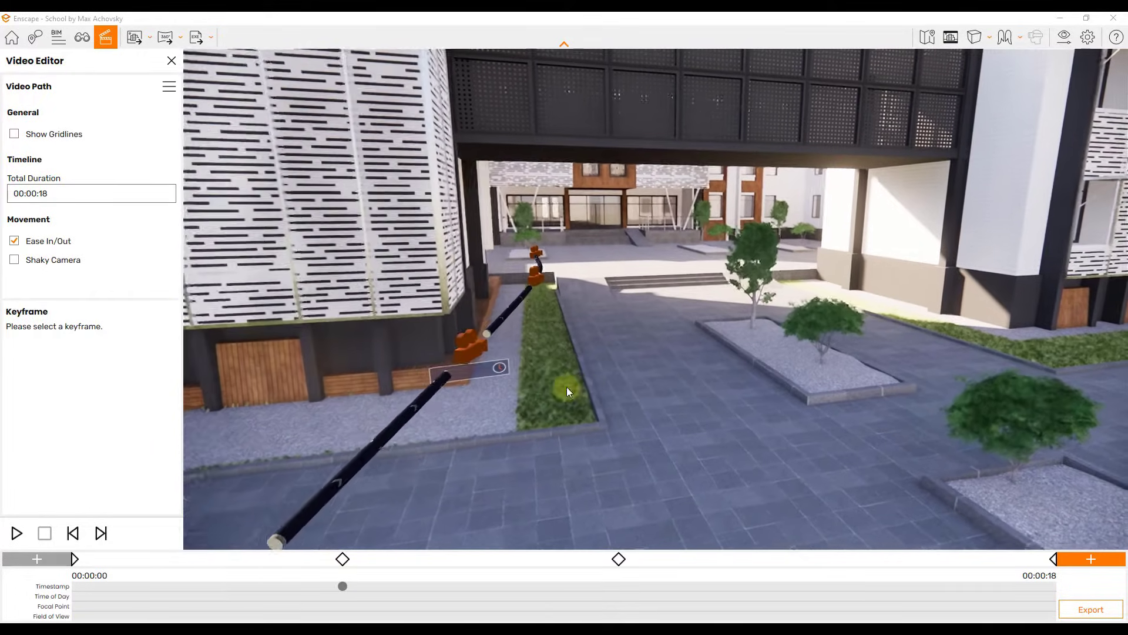
left_click(479, 347)
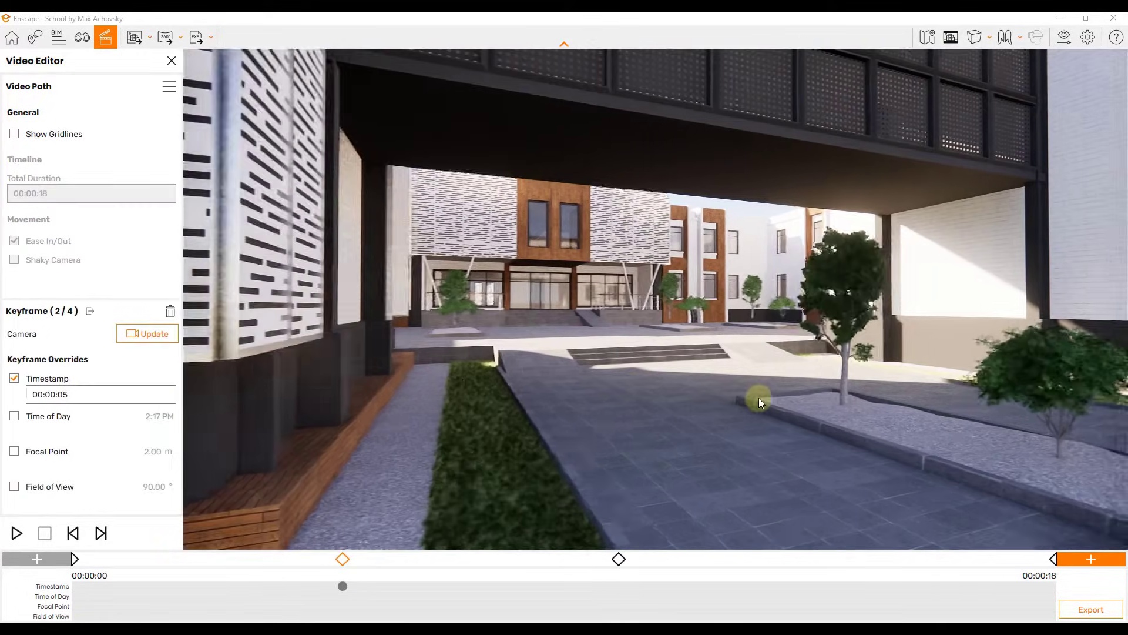
key("d")
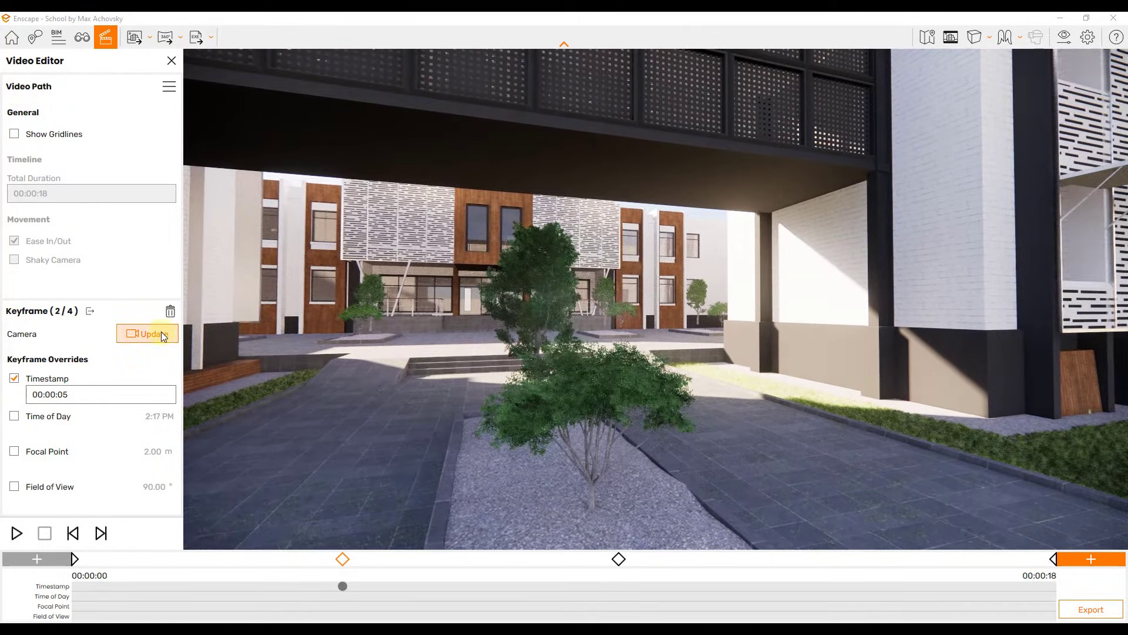
left_click(161, 332)
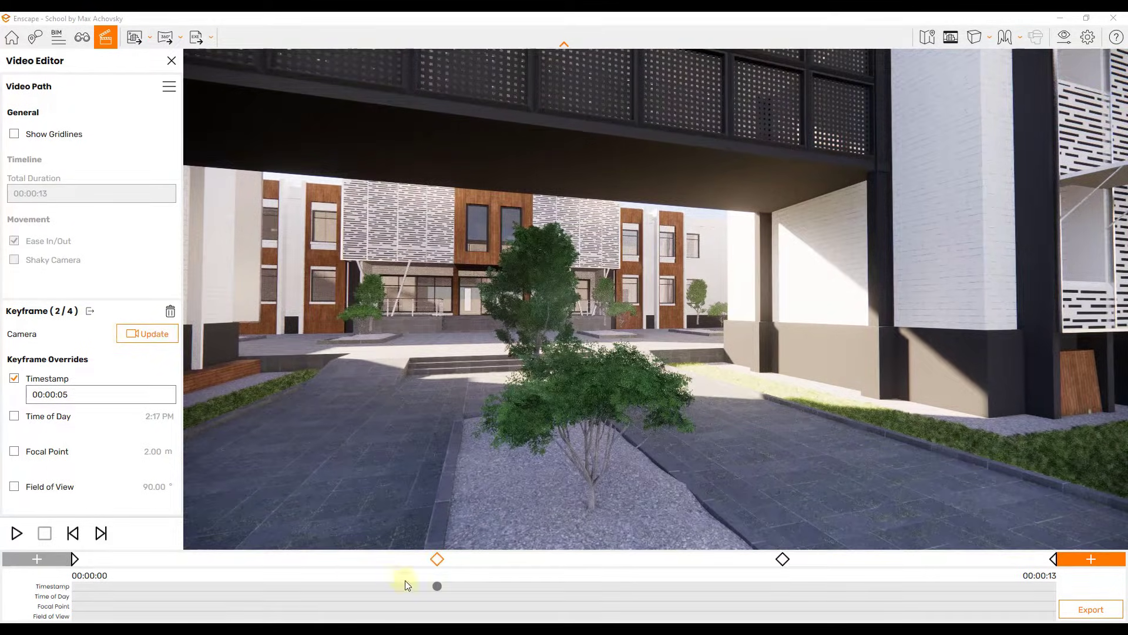
Move the third keyframe's camera across to the opposite side beneath the bridge, facing the entrance, and update it.
left_click(782, 560)
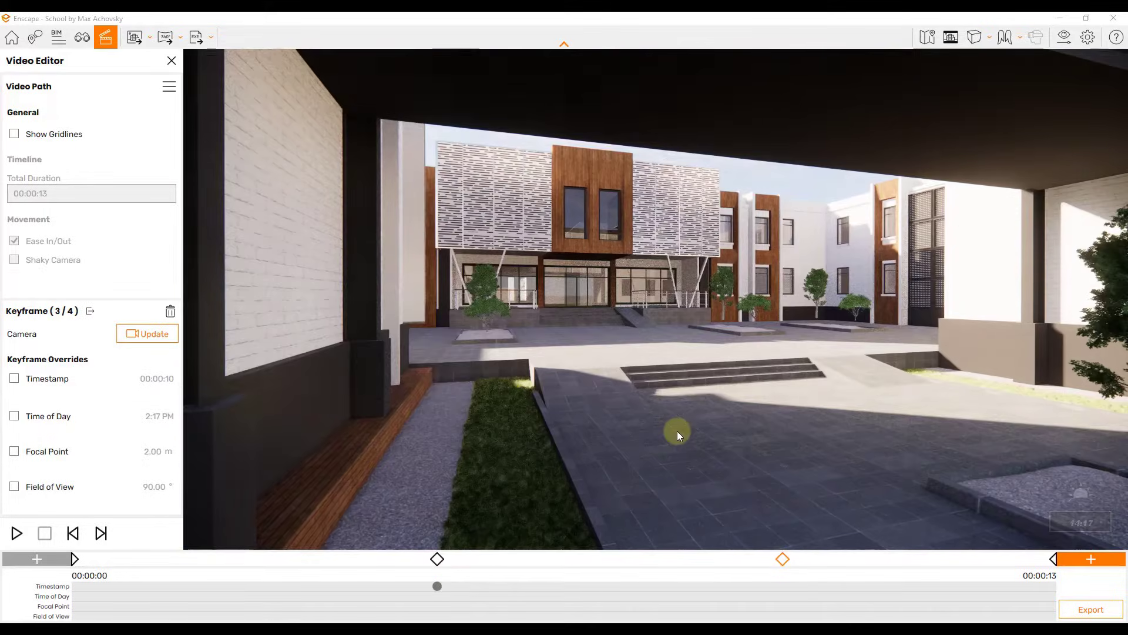
key("d")
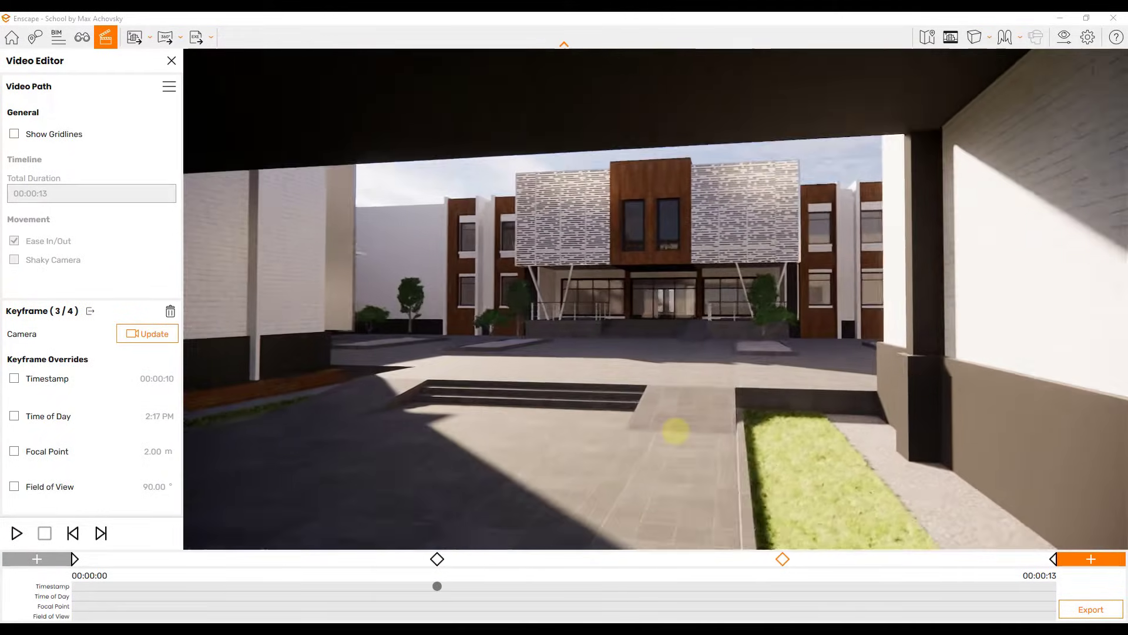
left_click(144, 334)
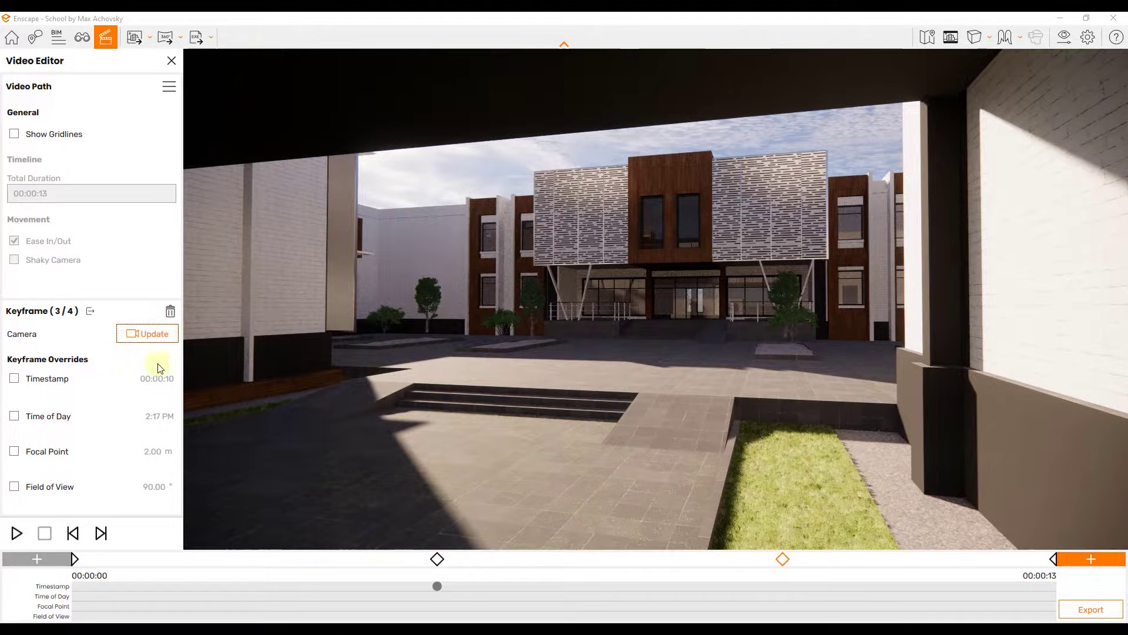
Reposition the last keyframe's camera in the courtyard to face the entrance head-on and update it.
left_click(1055, 559)
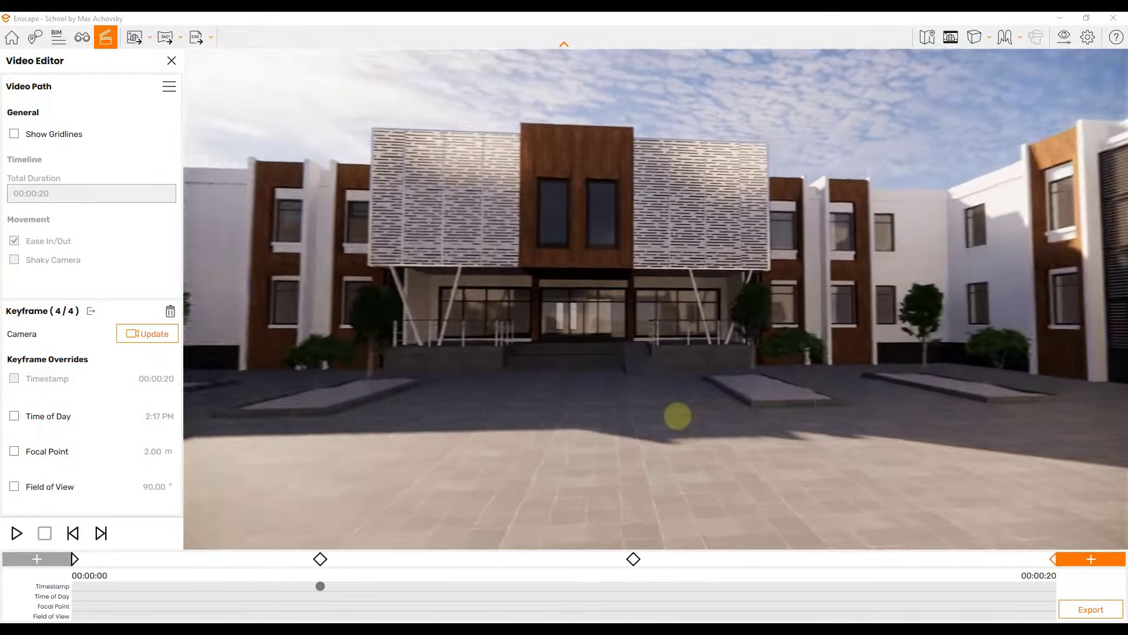
right_click_drag(677, 416, 679, 415)
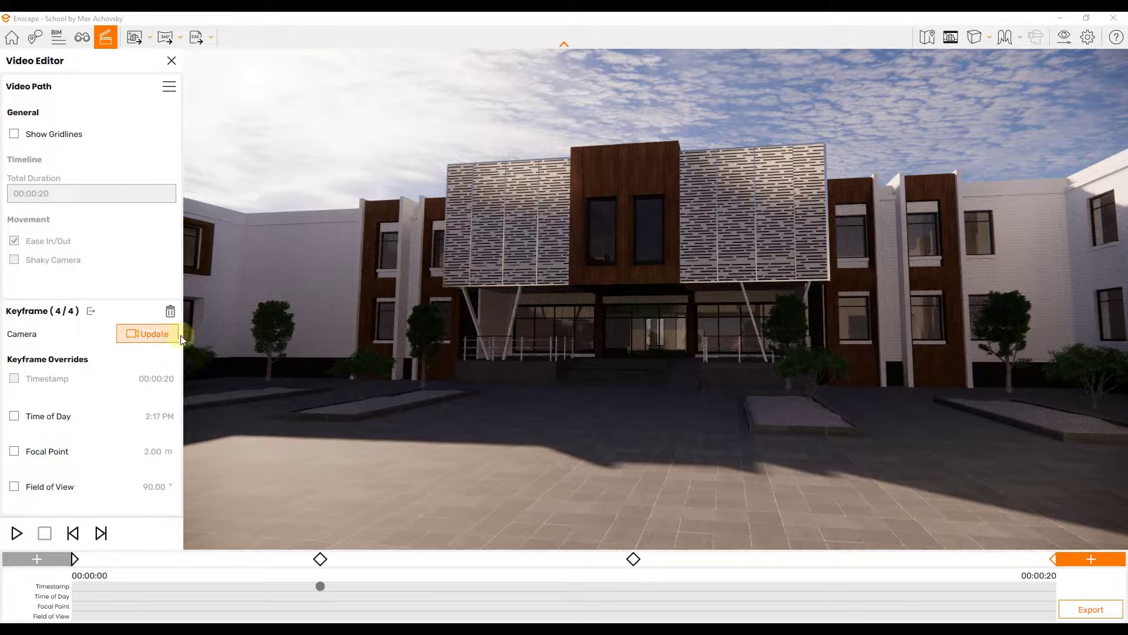
left_click(148, 334)
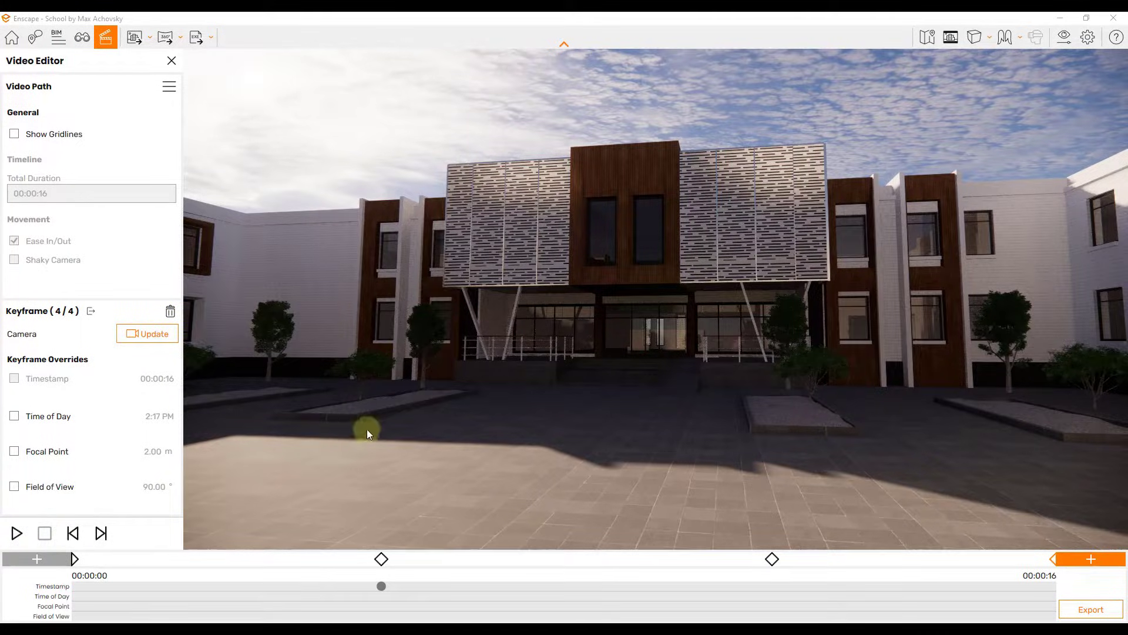
Exit keyframe editing, inspect the revised camera path from the side, and preview the video.
left_click(91, 313)
right_click_drag(410, 360, 411, 357)
key("s")
left_click_drag(411, 356, 407, 355)
key("w")
key("d")
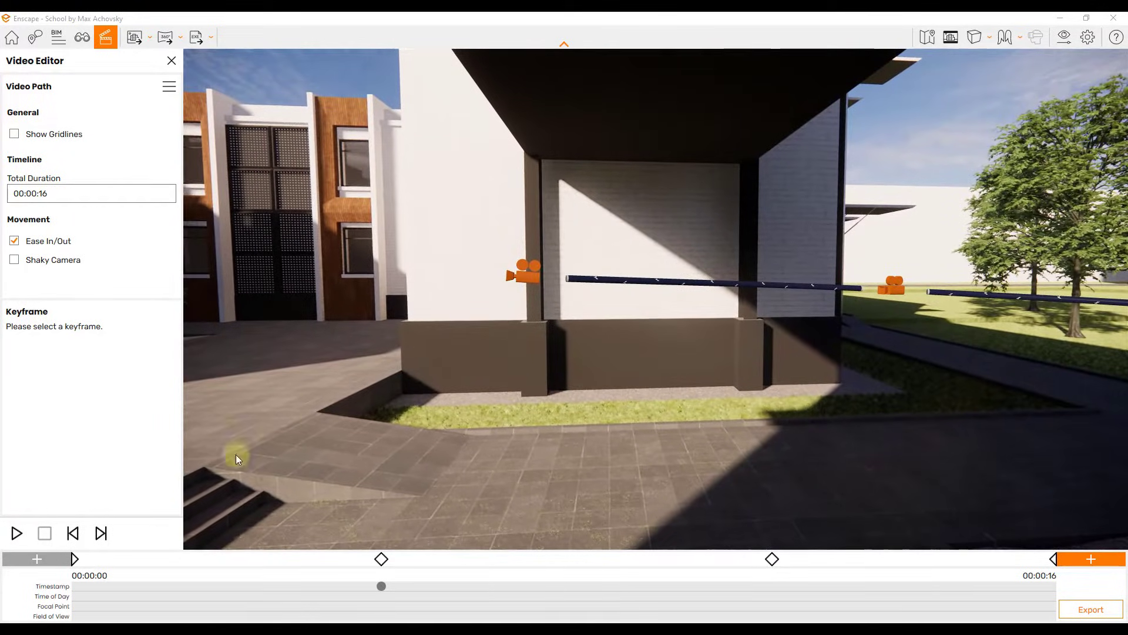
left_click(16, 533)
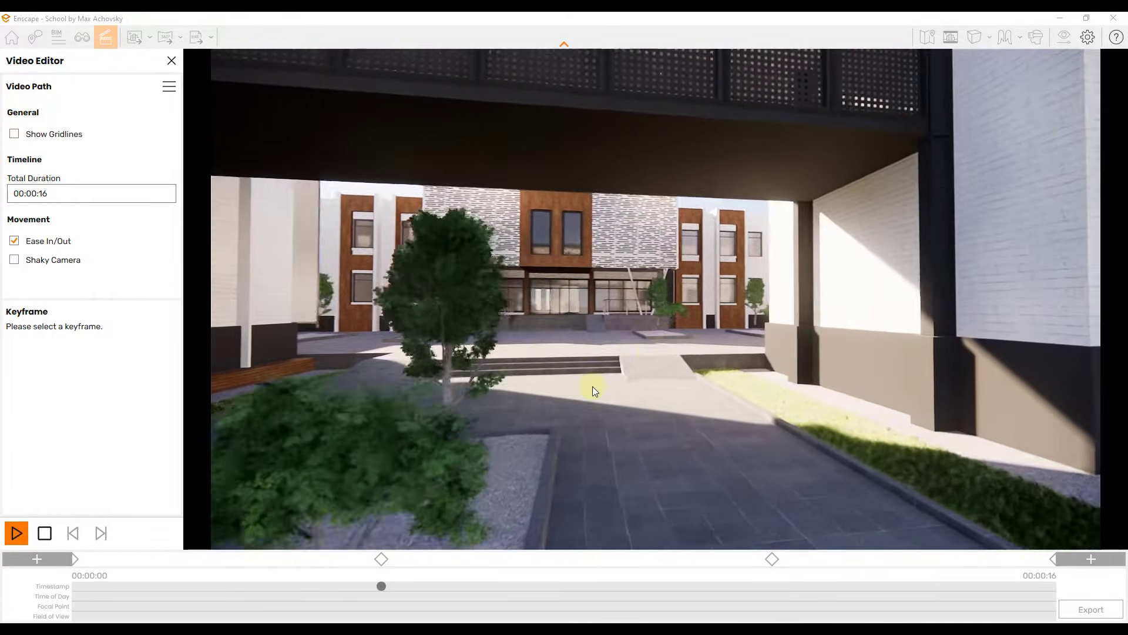
left_click(45, 533)
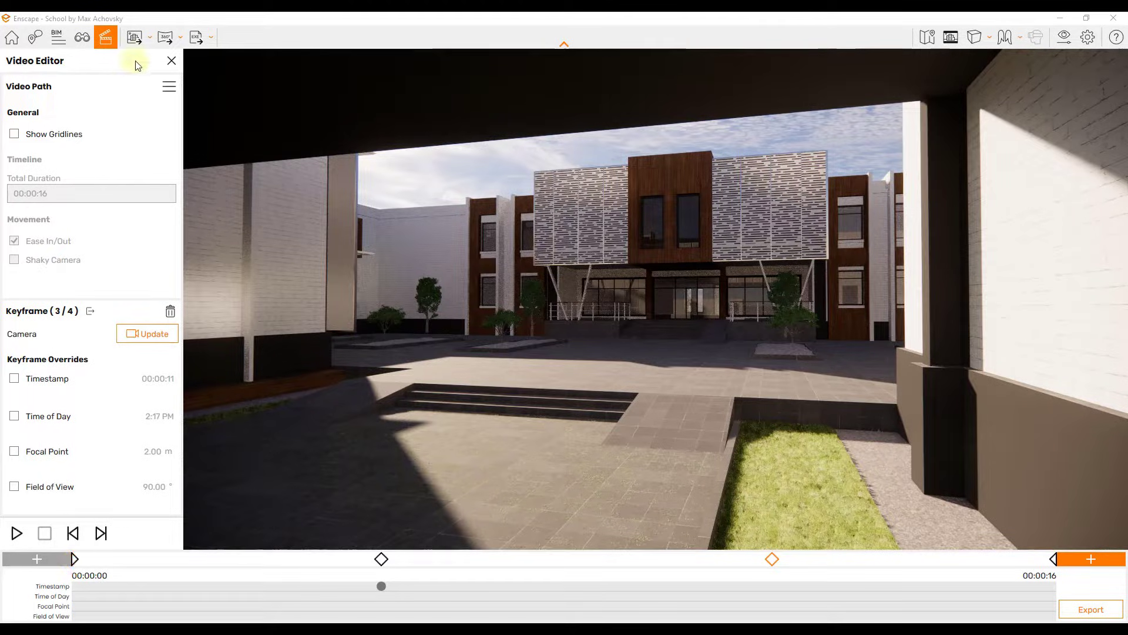
Save the video path as the XML file Enscape_VideoPath in the 33 Enscape 3.0 Video Editor folder.
left_click(169, 90)
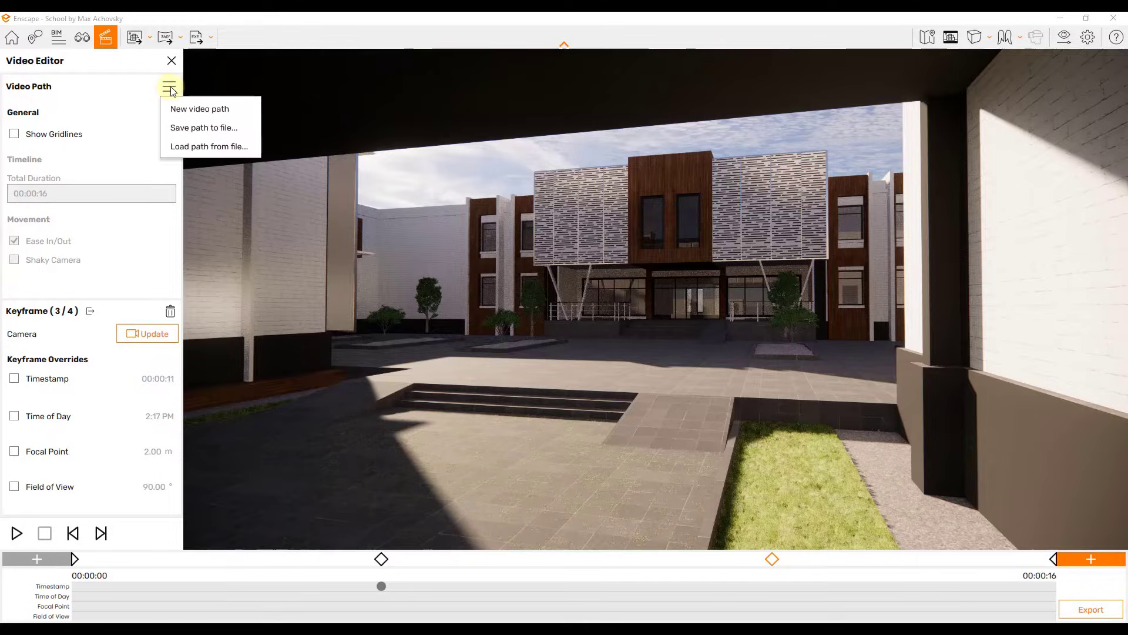
left_click(204, 129)
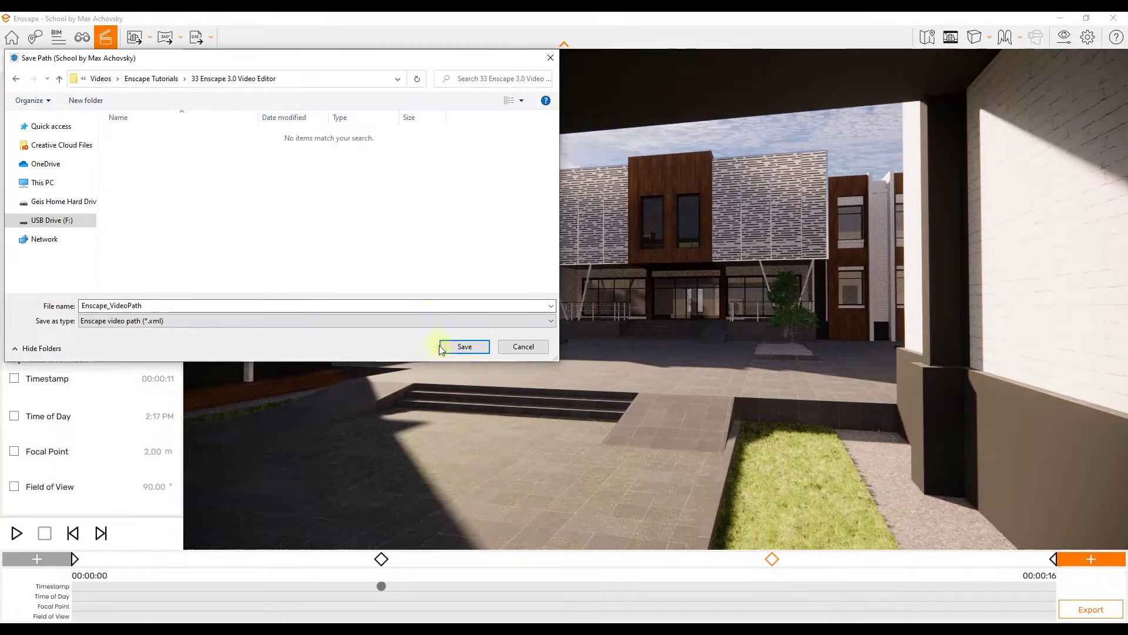
left_click(476, 346)
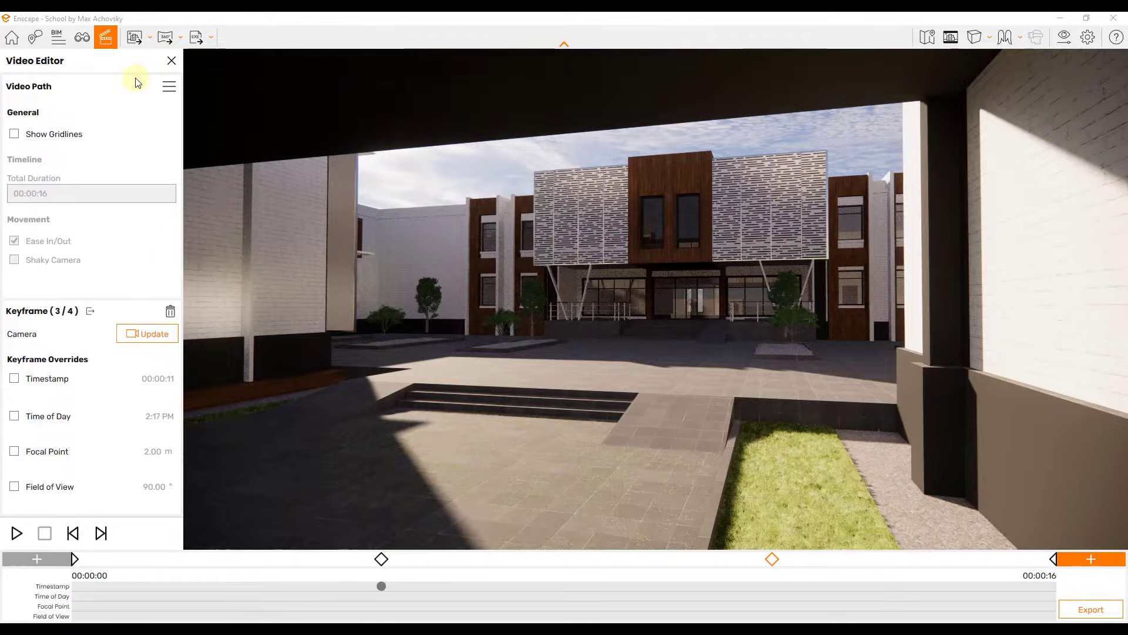
left_click(170, 86)
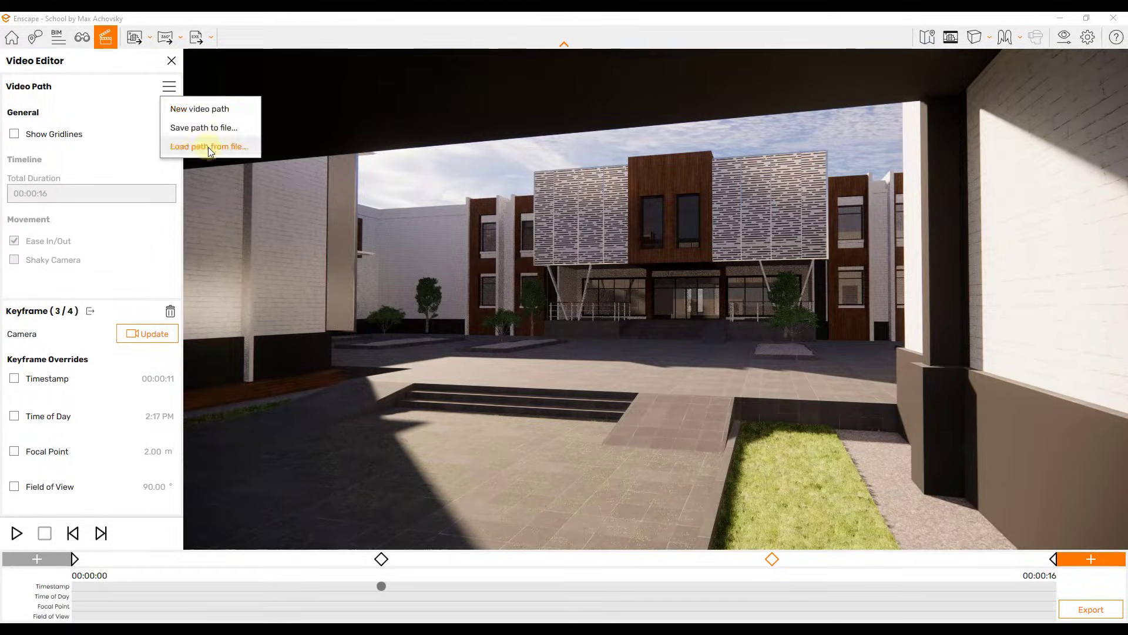
left_click(580, 242)
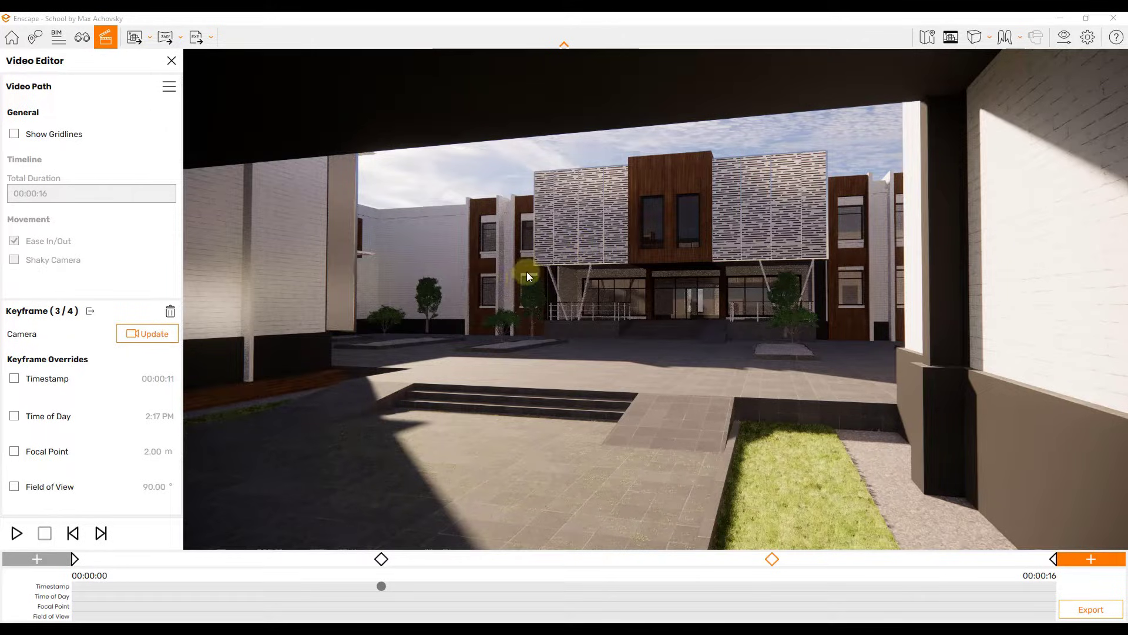
Start a new video path, deleting the current one.
left_click(176, 89)
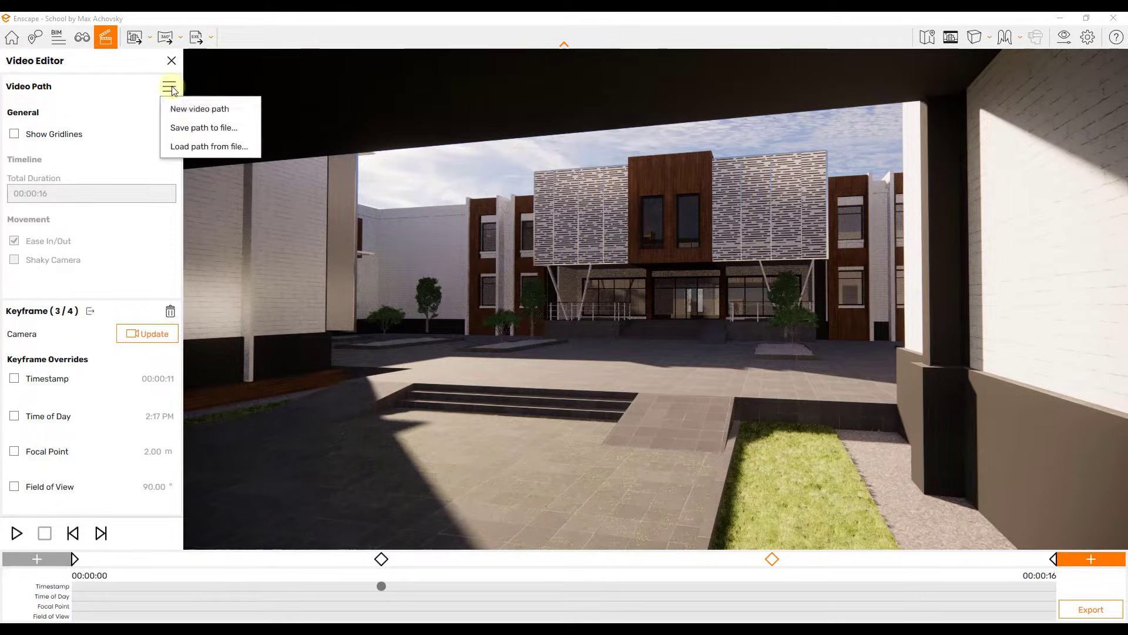
left_click(205, 109)
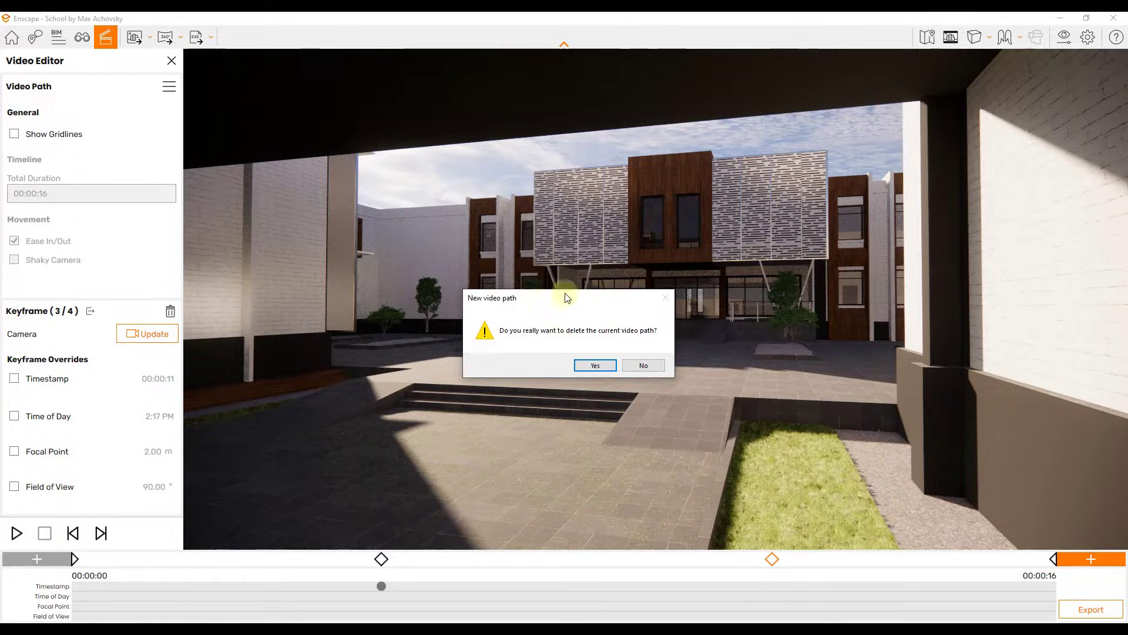
left_click(593, 366)
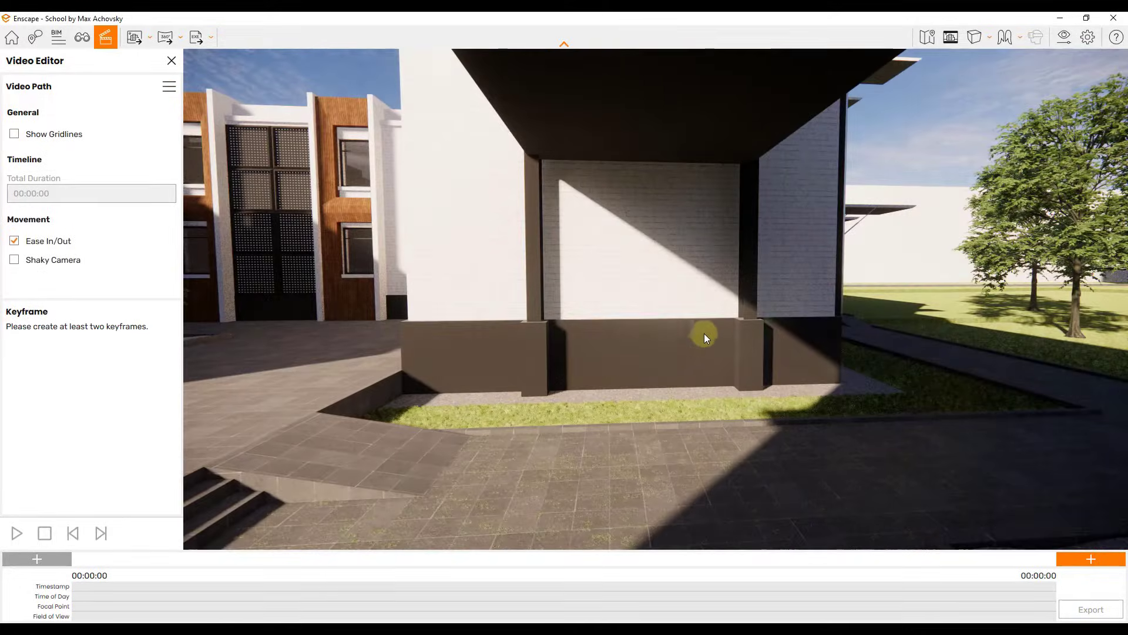
Move back to an exterior view of the bridge and add both the start and end keyframes from that same view.
mouse_move(748, 354)
left_mouse_down()
mouse_move(738, 346)
mouse_move(749, 354)
left_mouse_up()
key("s")
key("q")
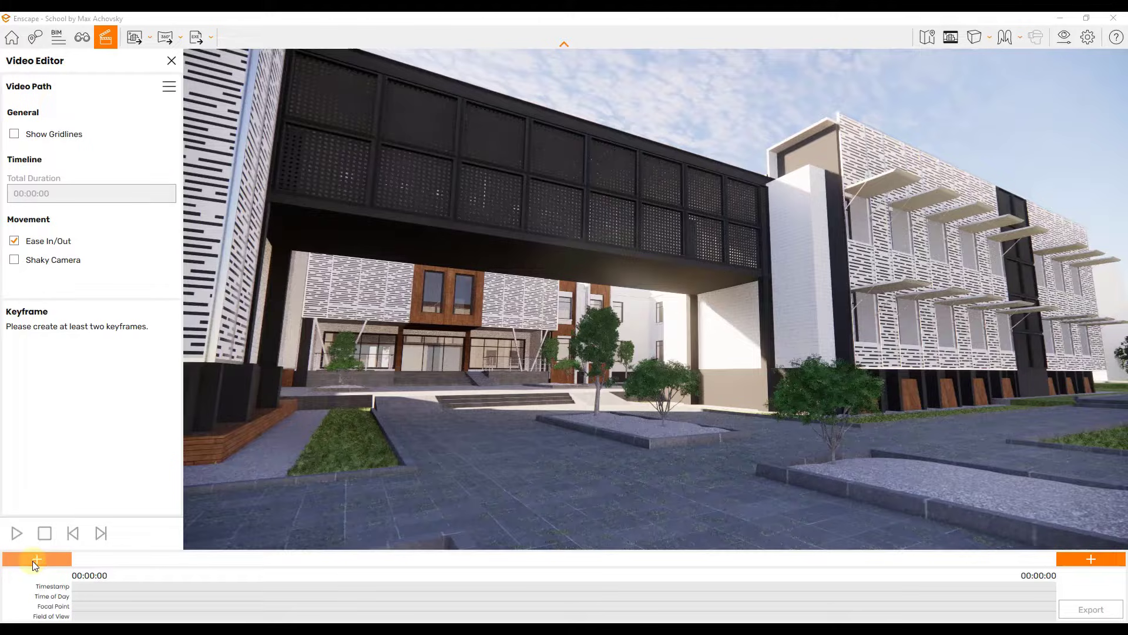
left_click(35, 561)
left_click(1099, 564)
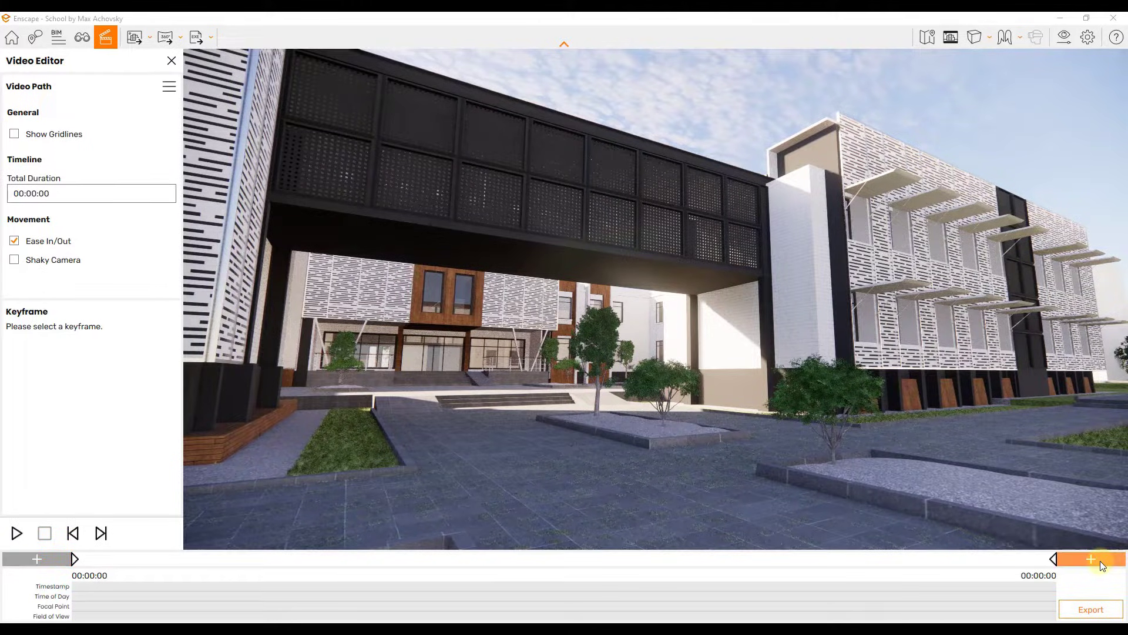
Enable the Time of Day override on the start keyframe and set the end keyframe's time of day to 4:09 PM.
left_click(74, 559)
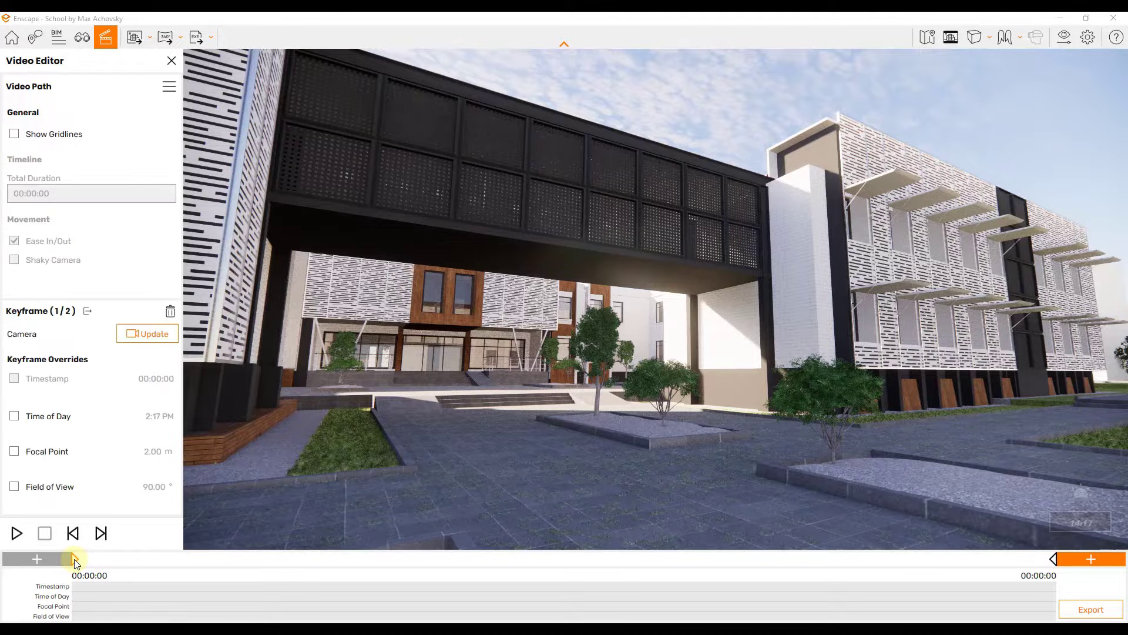
left_click(43, 418)
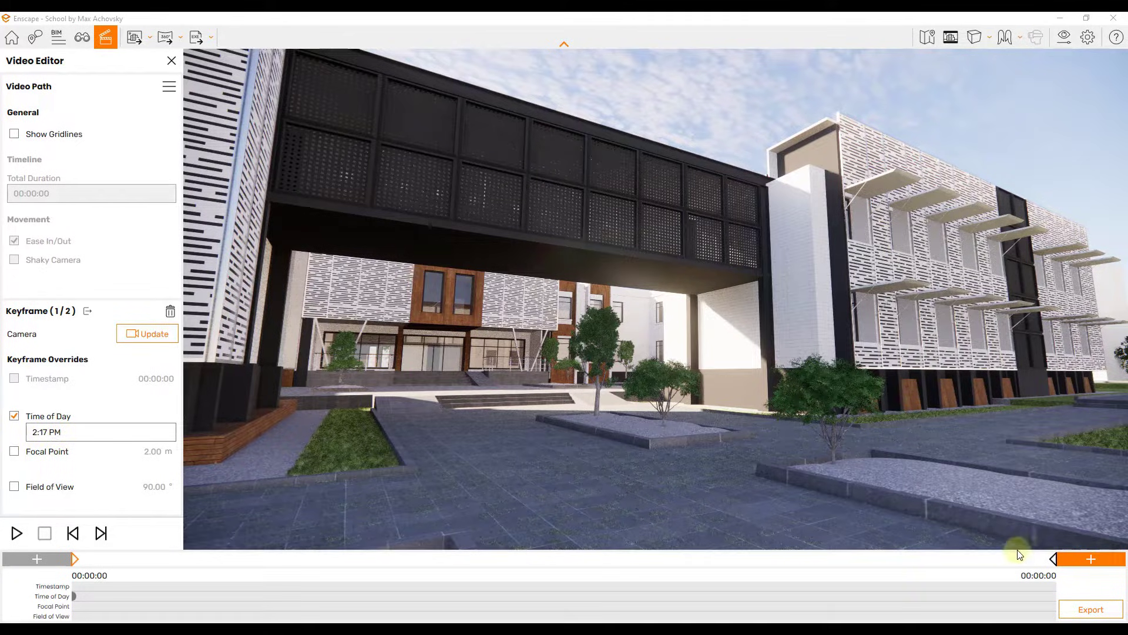
left_click(1052, 559)
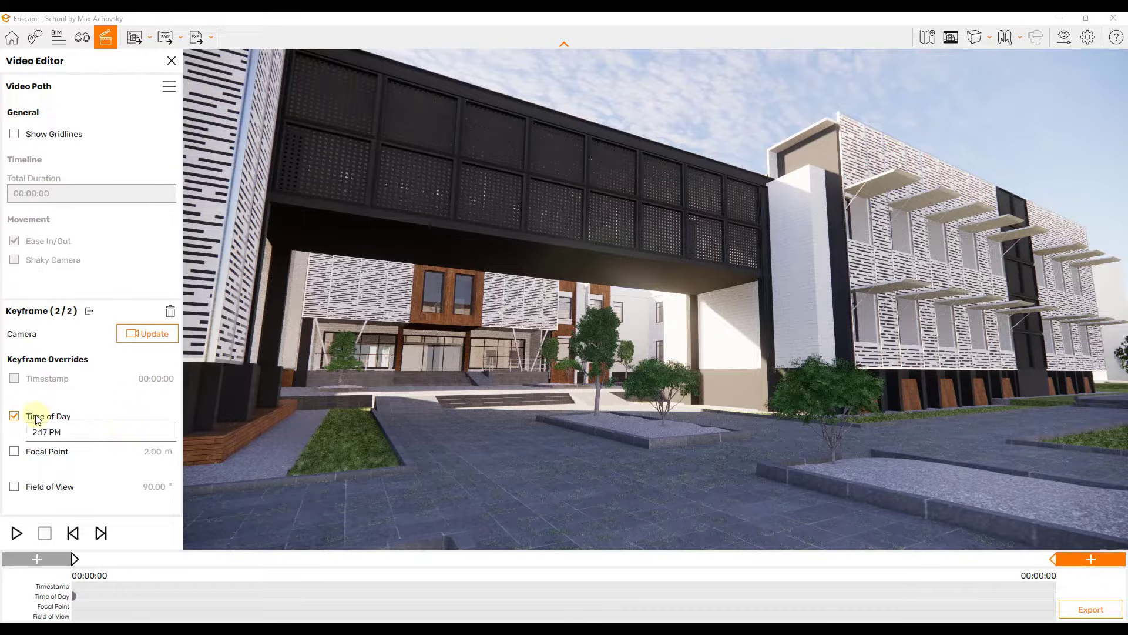
left_click(89, 431)
left_click(39, 451)
left_click(40, 495)
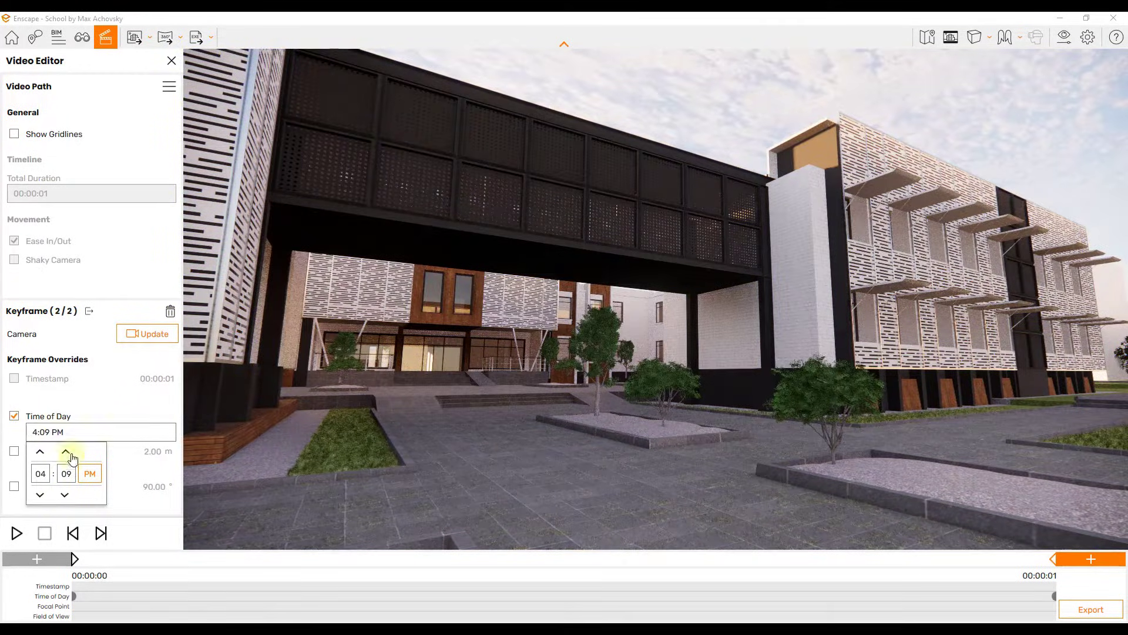
left_click(126, 368)
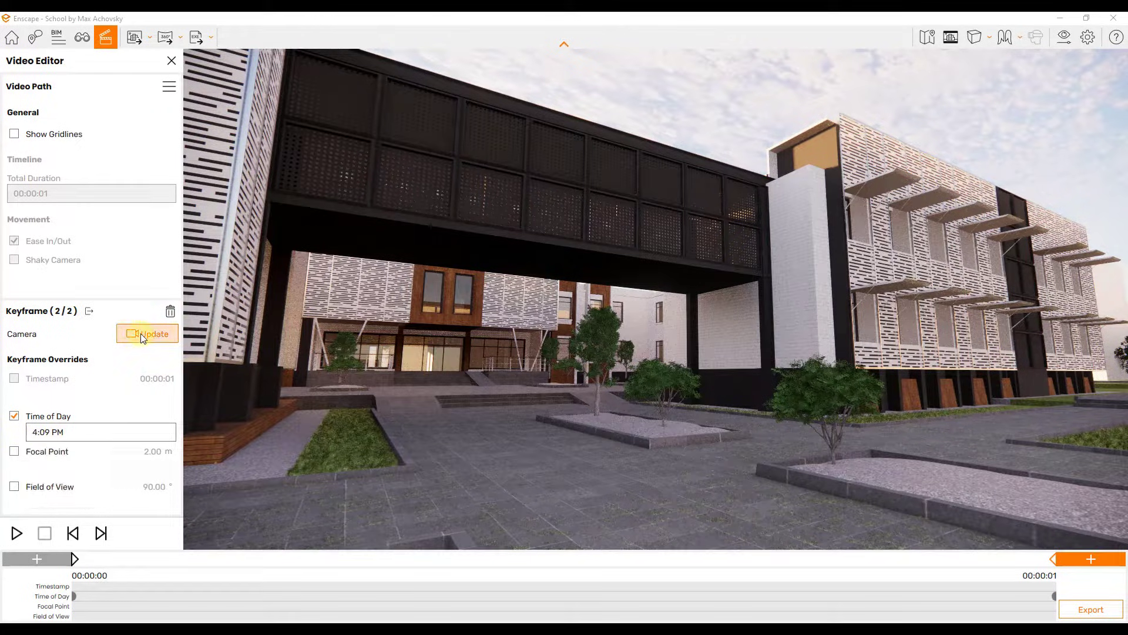
Set the video's total duration to 00:00:10, previewing the time-of-day transition before and after the change.
left_click(19, 538)
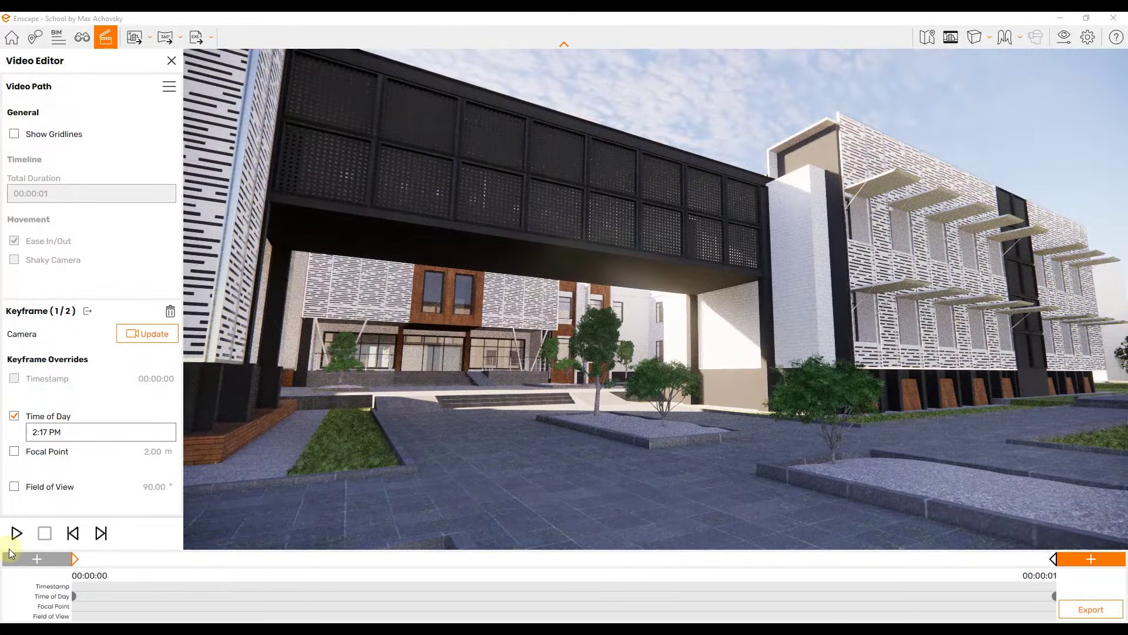
left_click(16, 535)
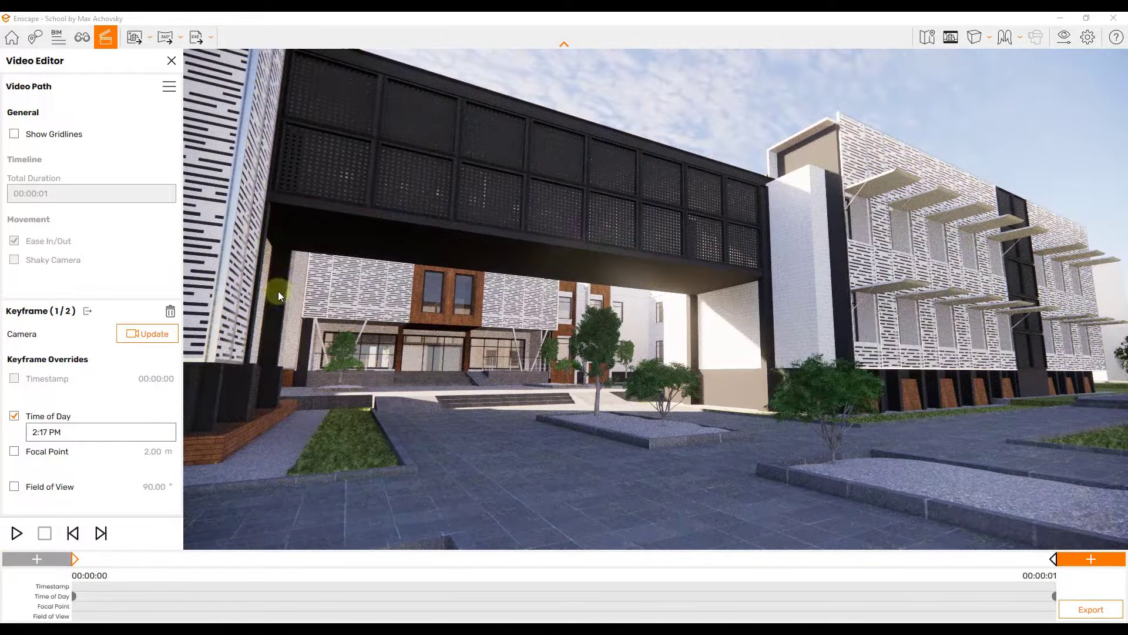
left_click(87, 314)
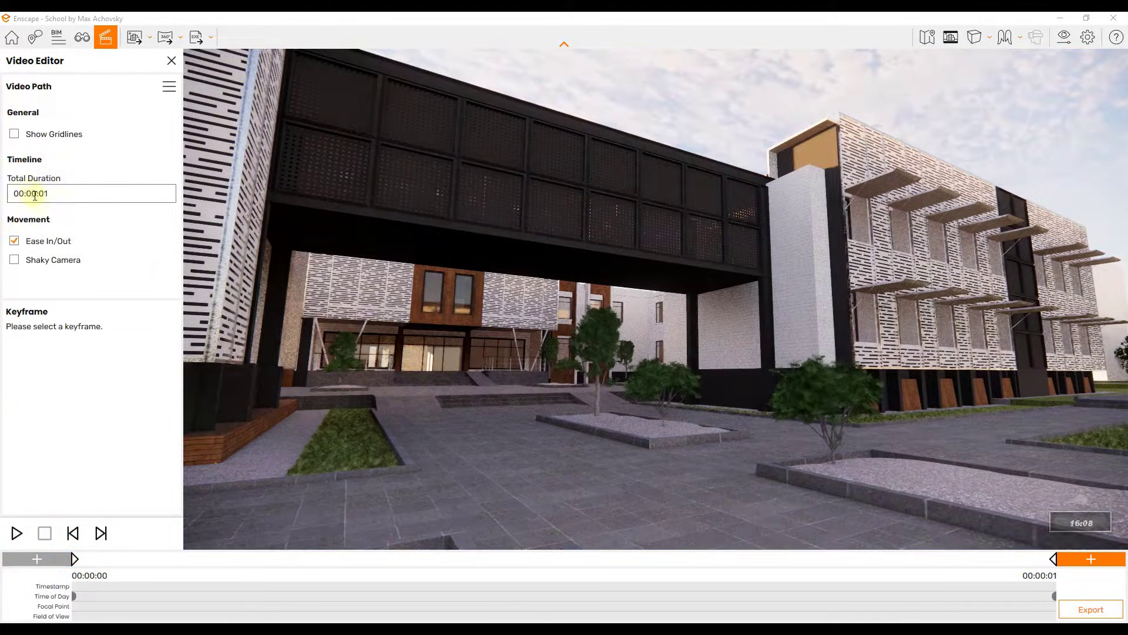
left_click(62, 193)
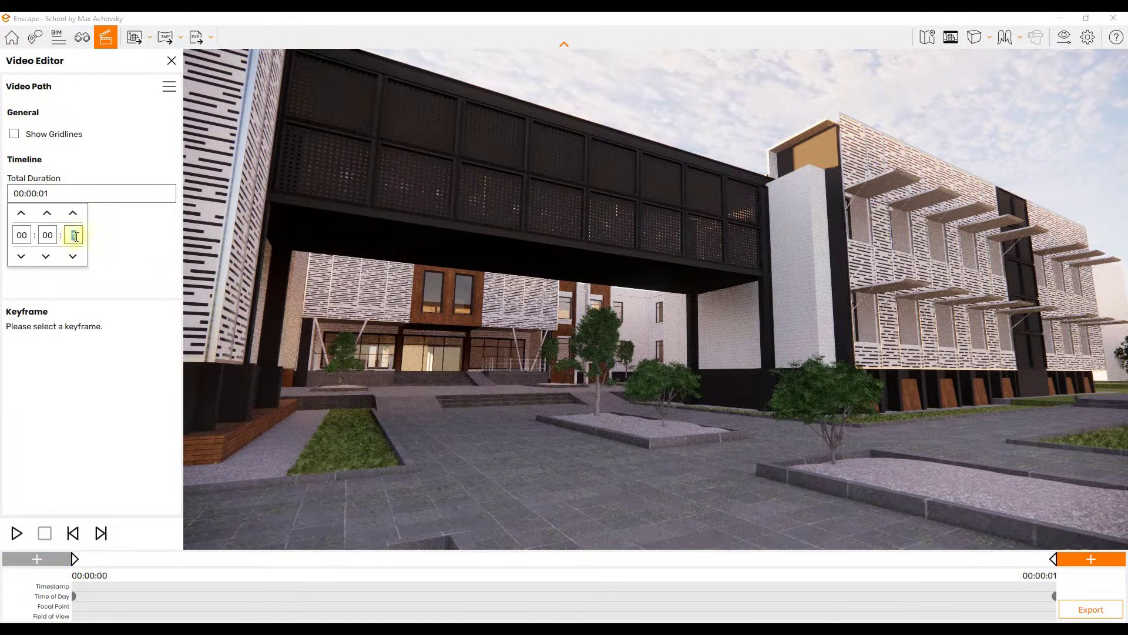
left_click(130, 231)
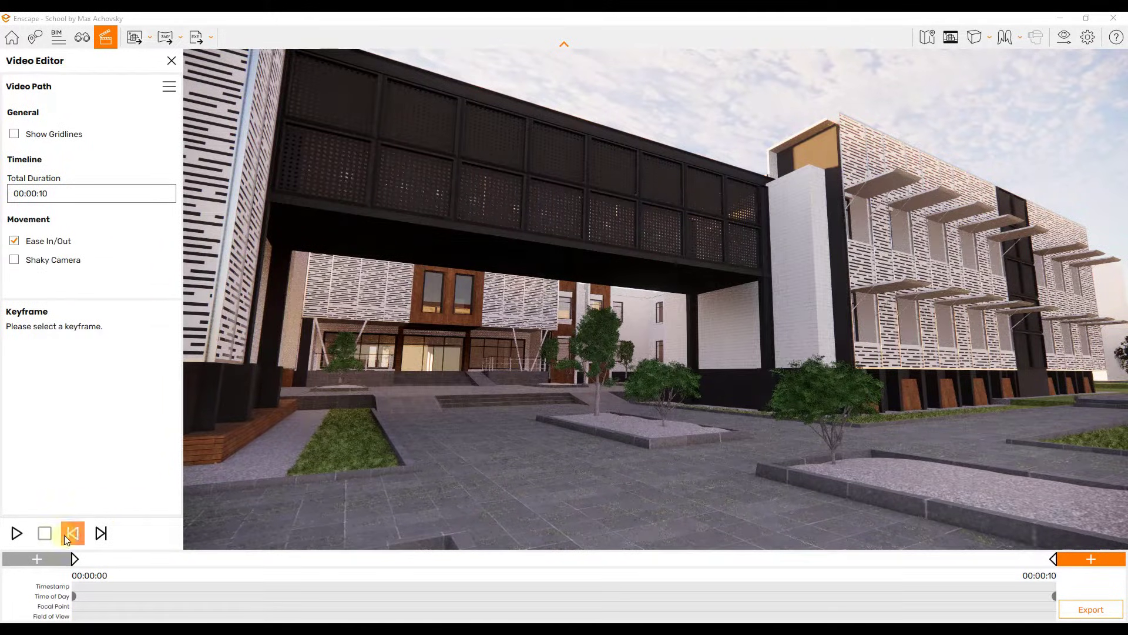
left_click(12, 535)
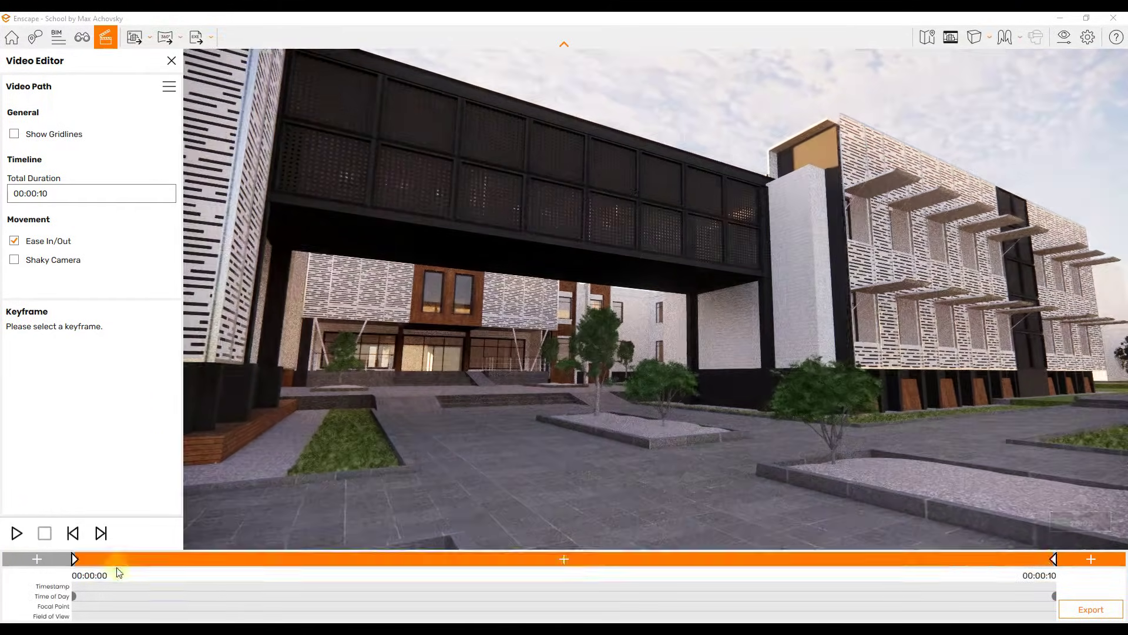
Override the field of view on both keyframes, setting 39.08° on the end keyframe and 90° on the start keyframe.
left_click(73, 559)
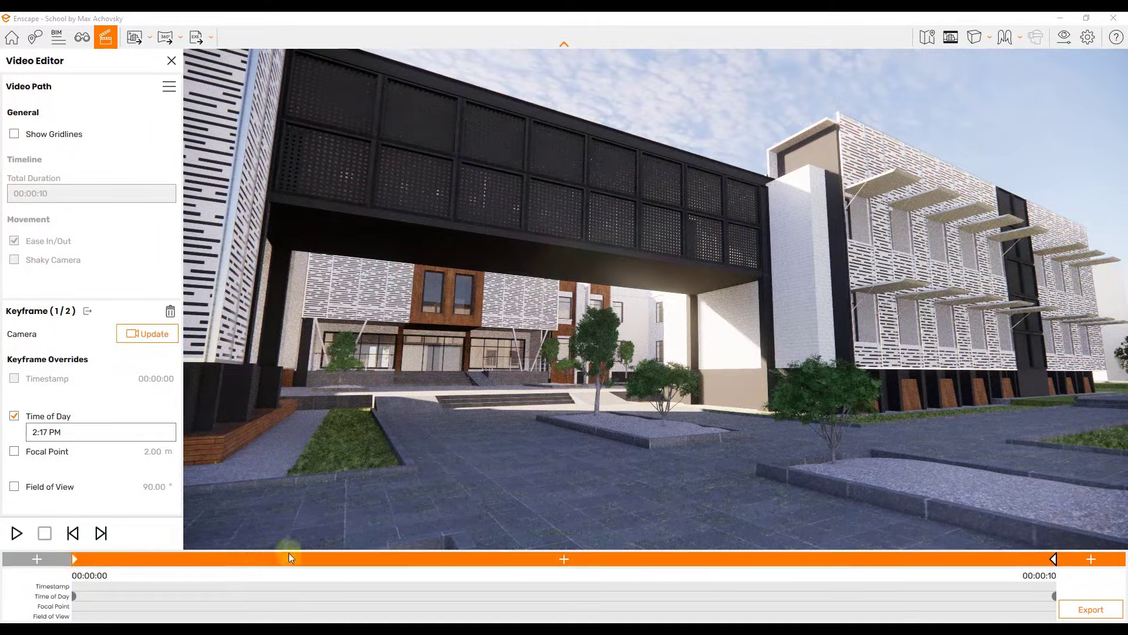
left_click(1053, 558)
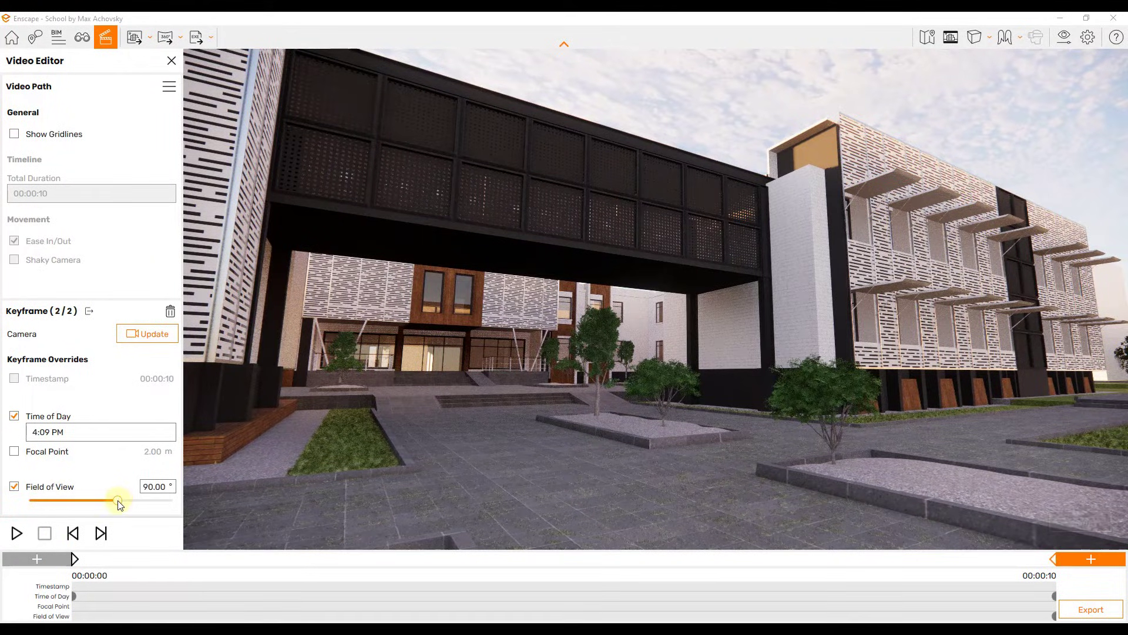
left_click_drag(127, 504, 65, 512)
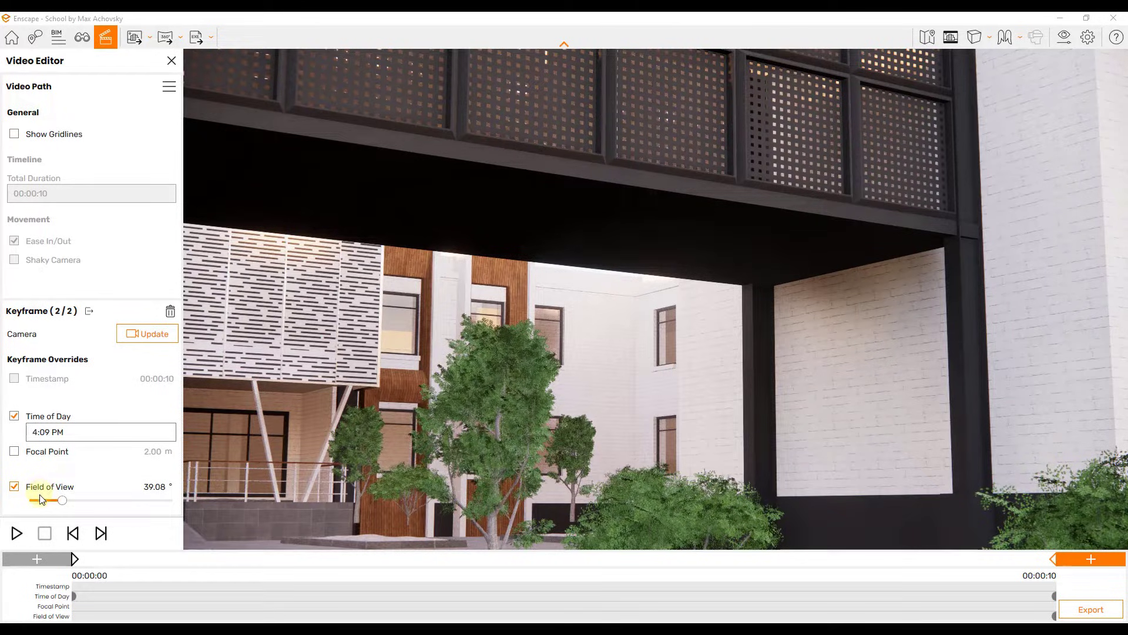
left_click(73, 559)
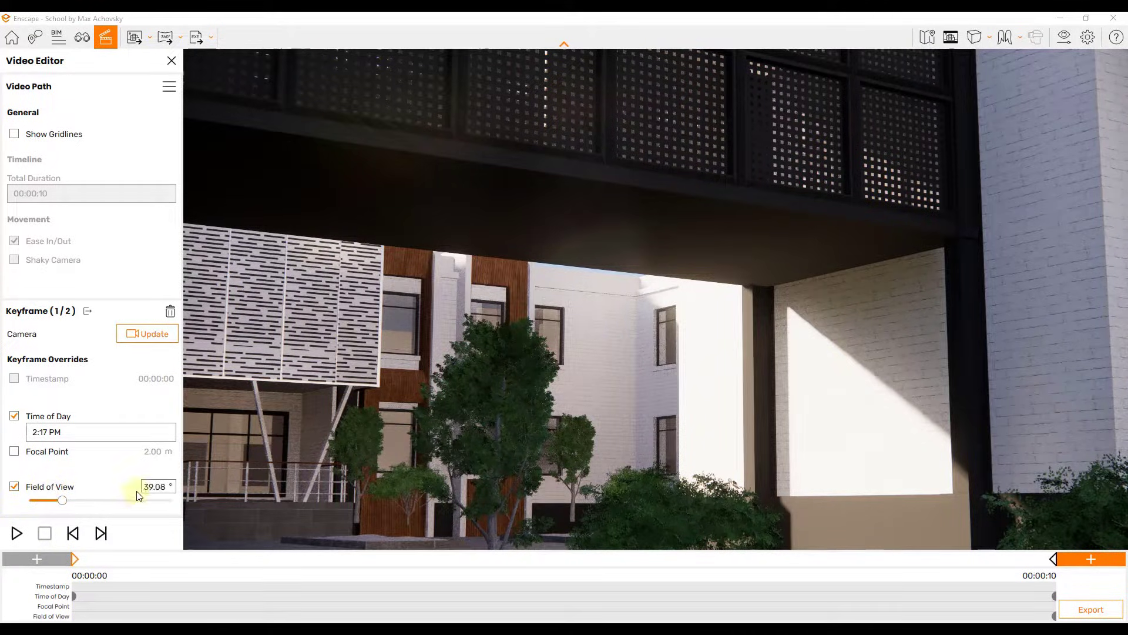
left_click(156, 487)
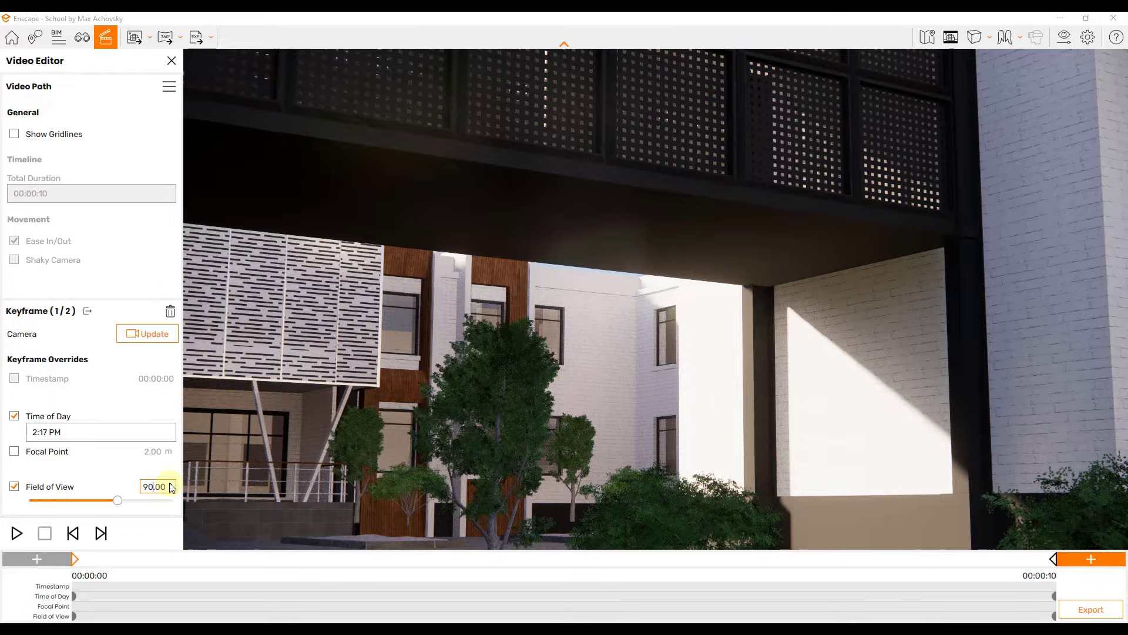
key("Return")
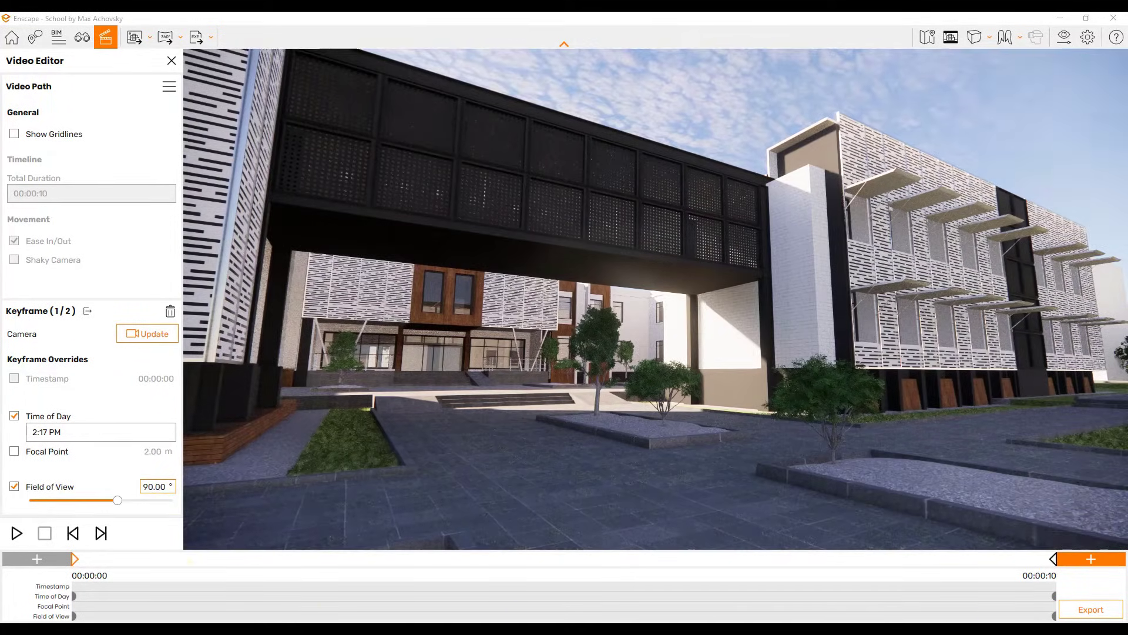
Compare the end and start keyframe views, preview the combined zoom and time-of-day change, and stop the playback.
left_click(1054, 559)
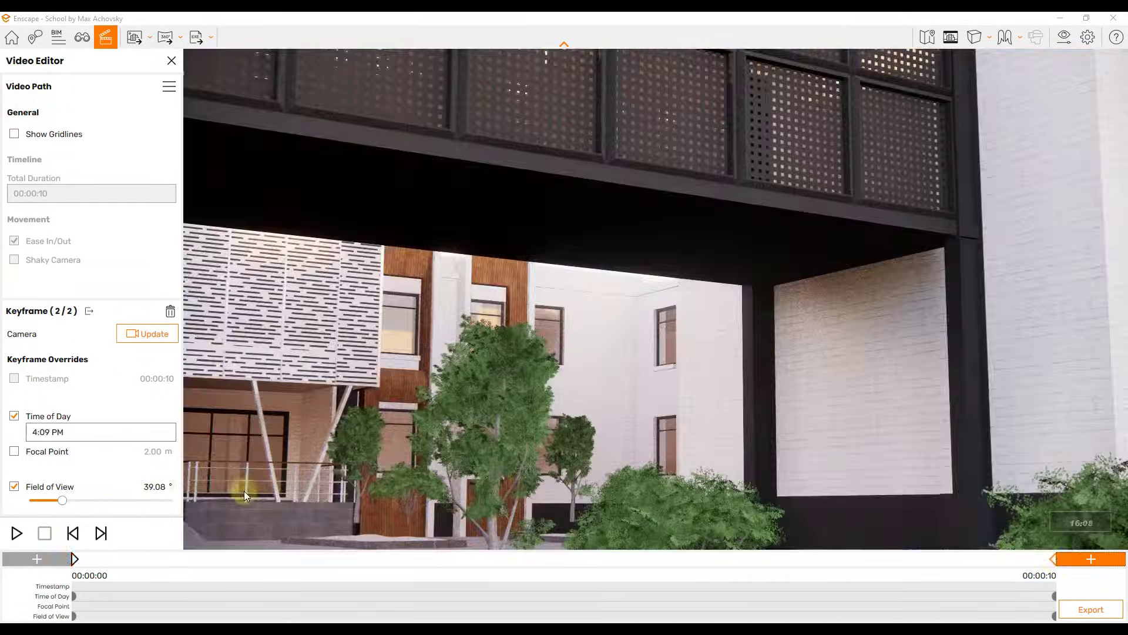
left_click(75, 559)
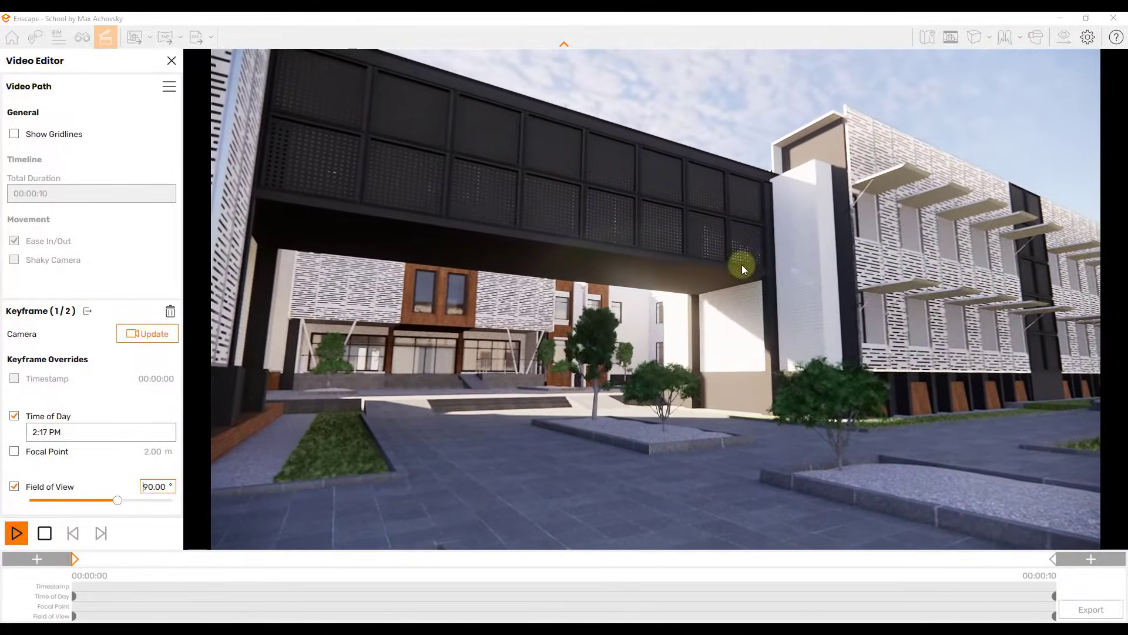
key("w")
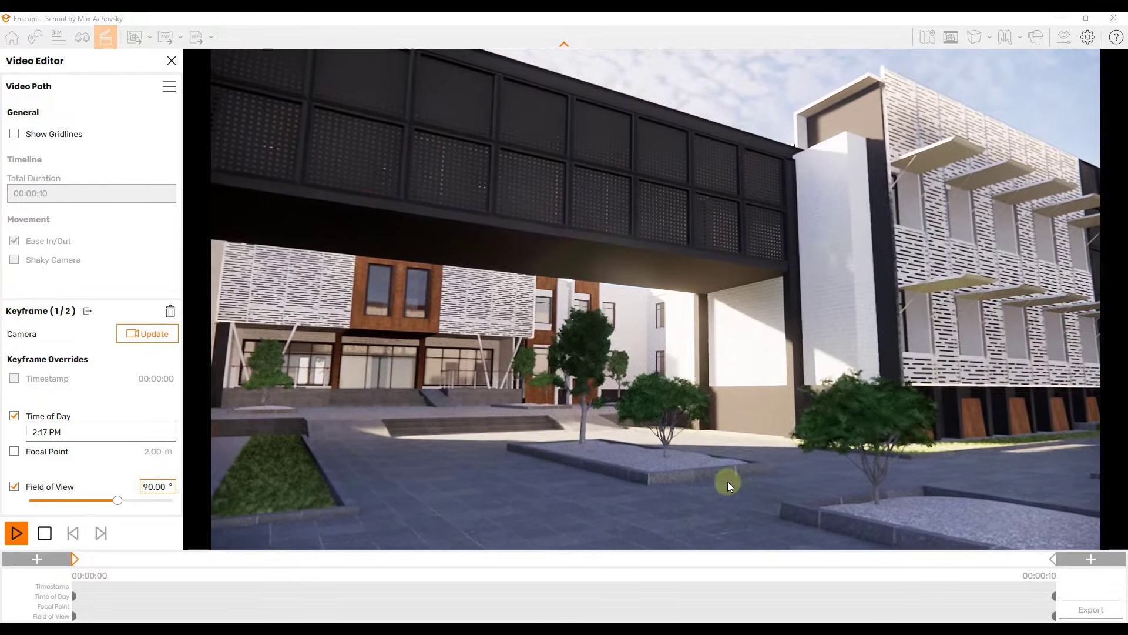
key("w")
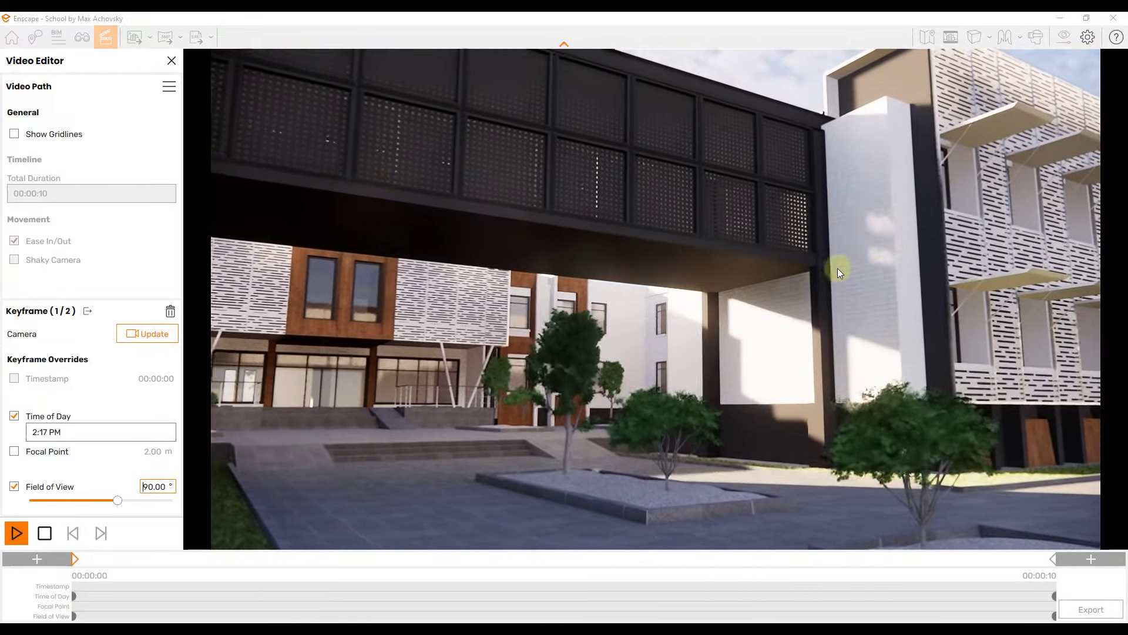
key("w")
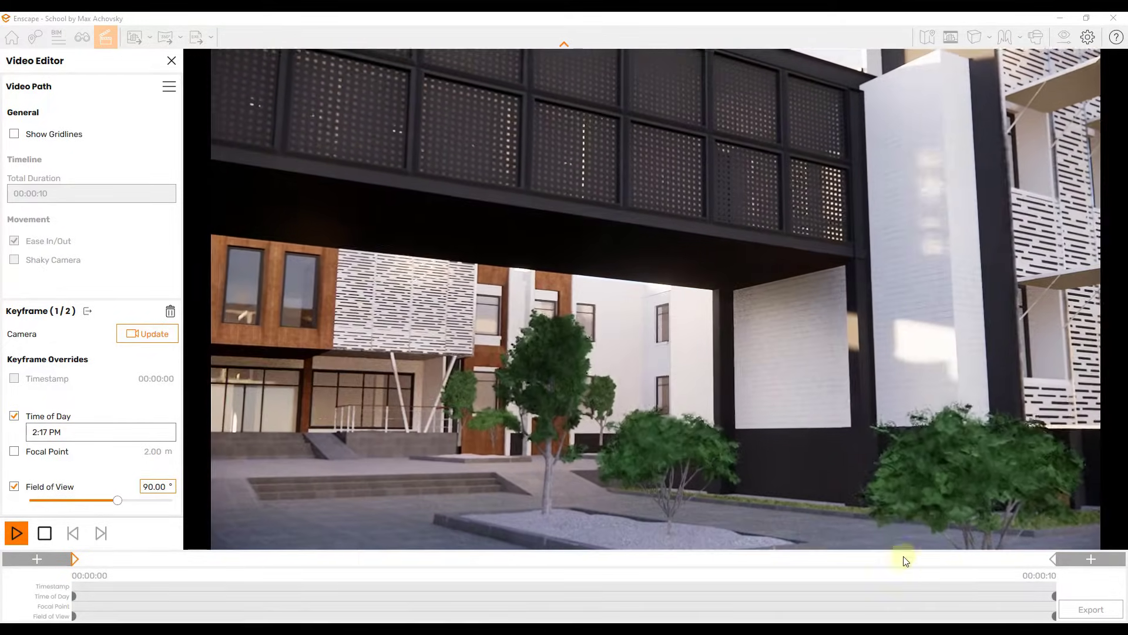
key("w")
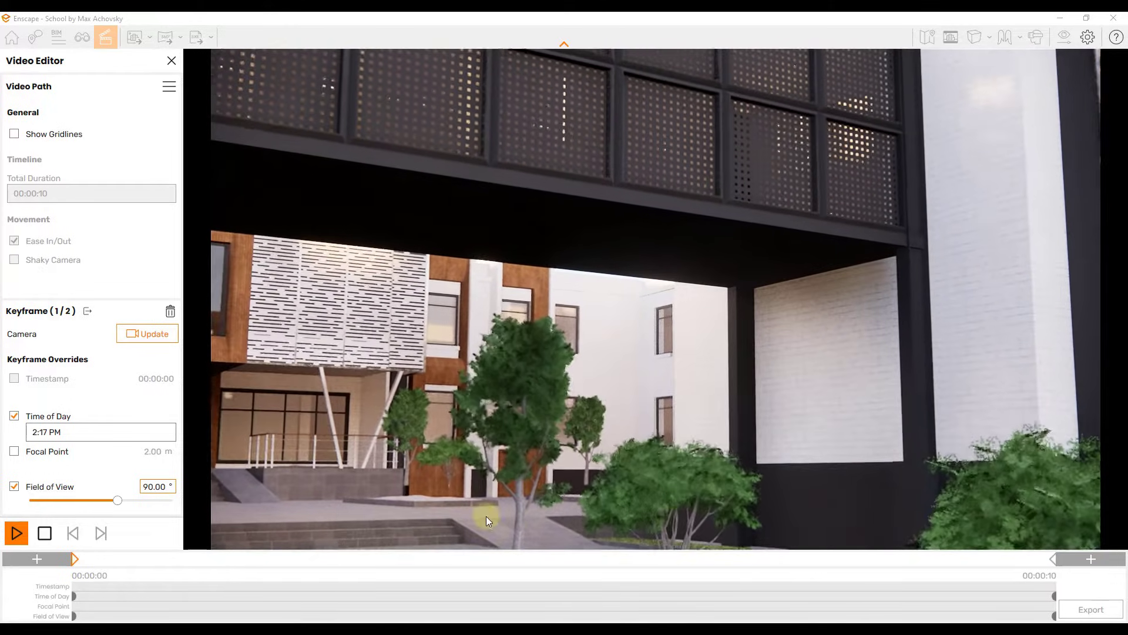
left_click(45, 533)
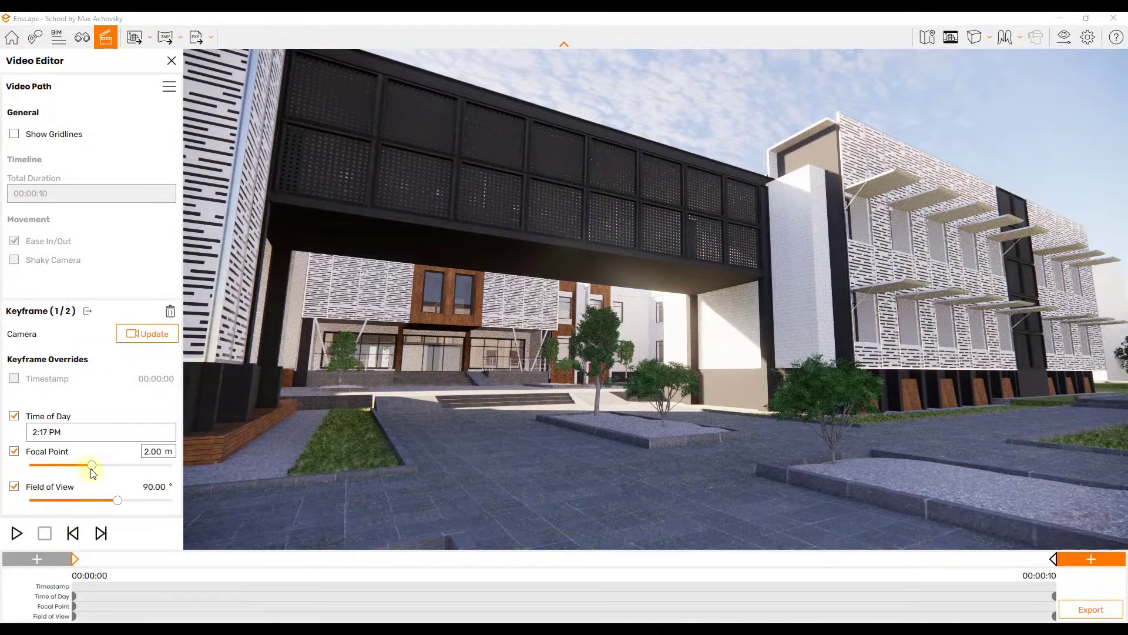
Try a Focal Point override of 1.30 m on the start keyframe and turn the override off.
left_click_drag(125, 471, 129, 472)
left_click(15, 451)
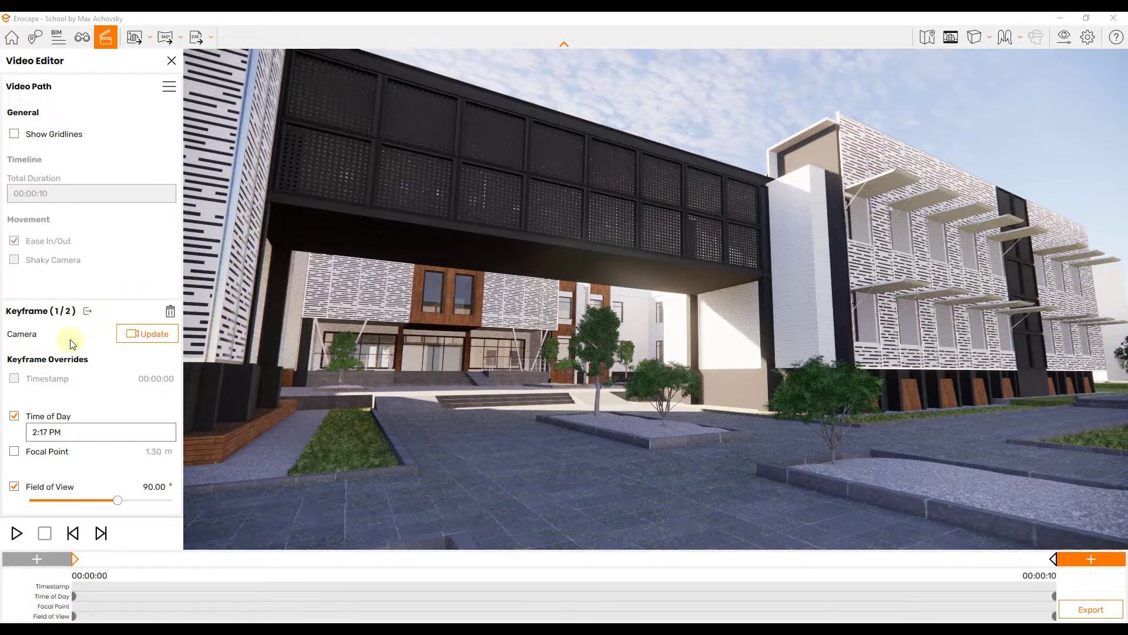
Save the current video path as Enscape_VideoPath_TimeOfDay in the 33 Enscape 3.0 Video Editor folder.
left_click(168, 88)
left_click(198, 128)
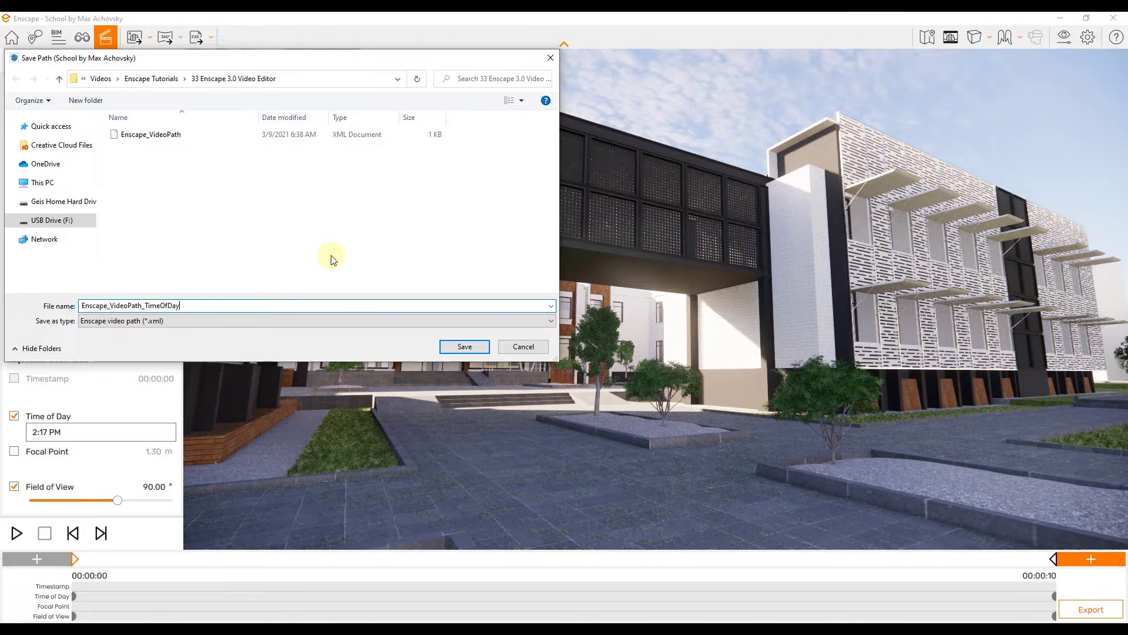
key("Return")
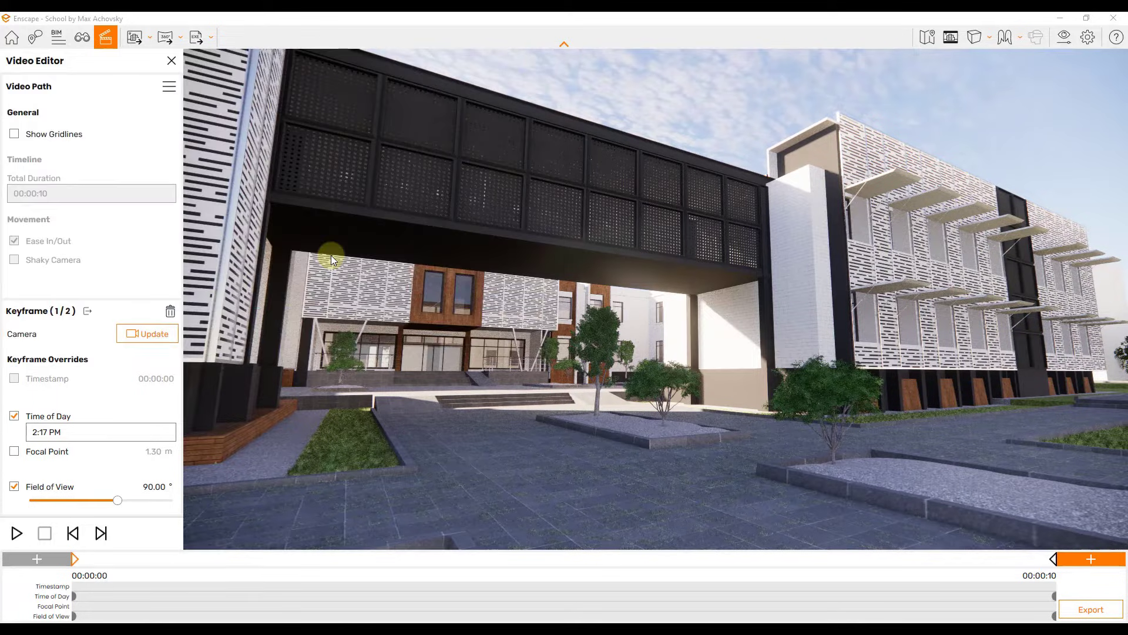
Load the saved Enscape_VideoPath file, preview its camera movement, and stop the playback.
left_click(170, 90)
left_click(191, 144)
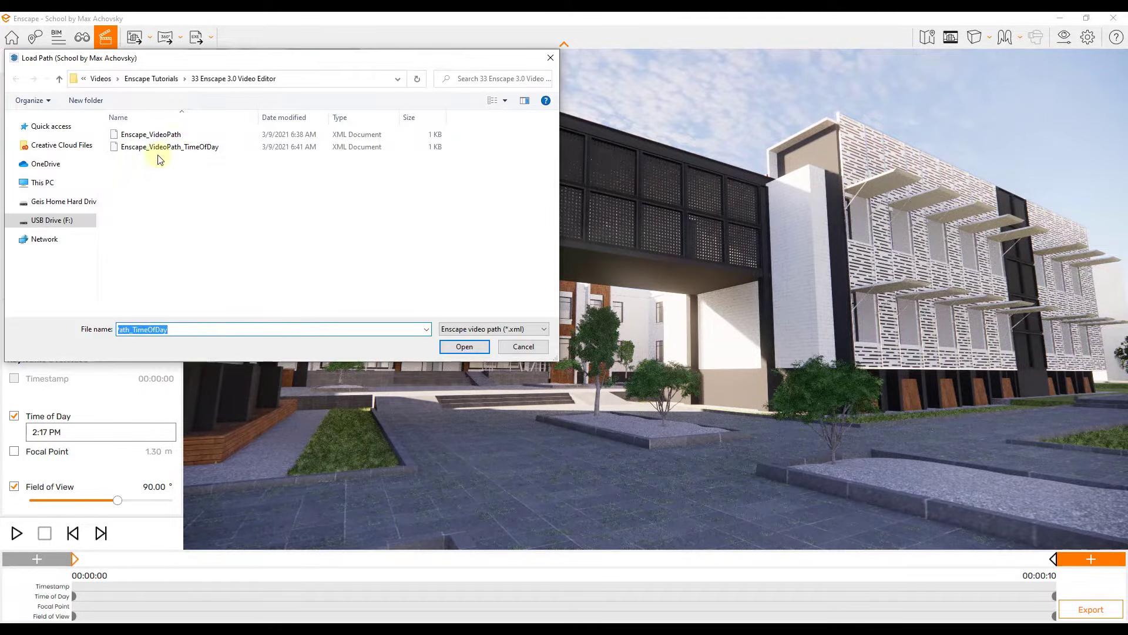
double_click(151, 136)
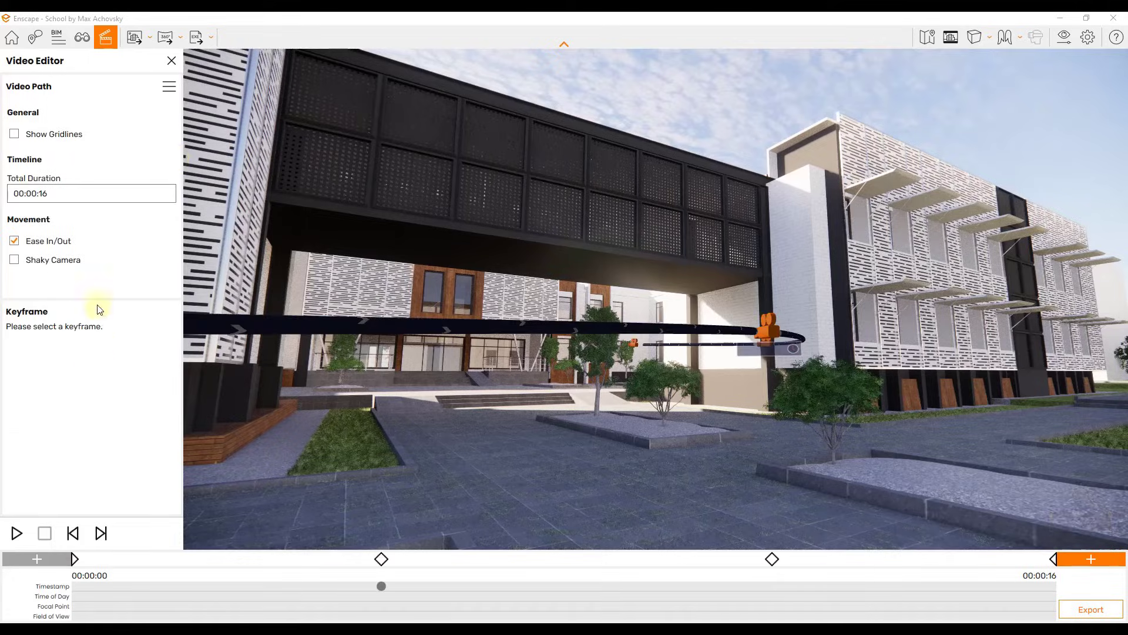
left_click(16, 534)
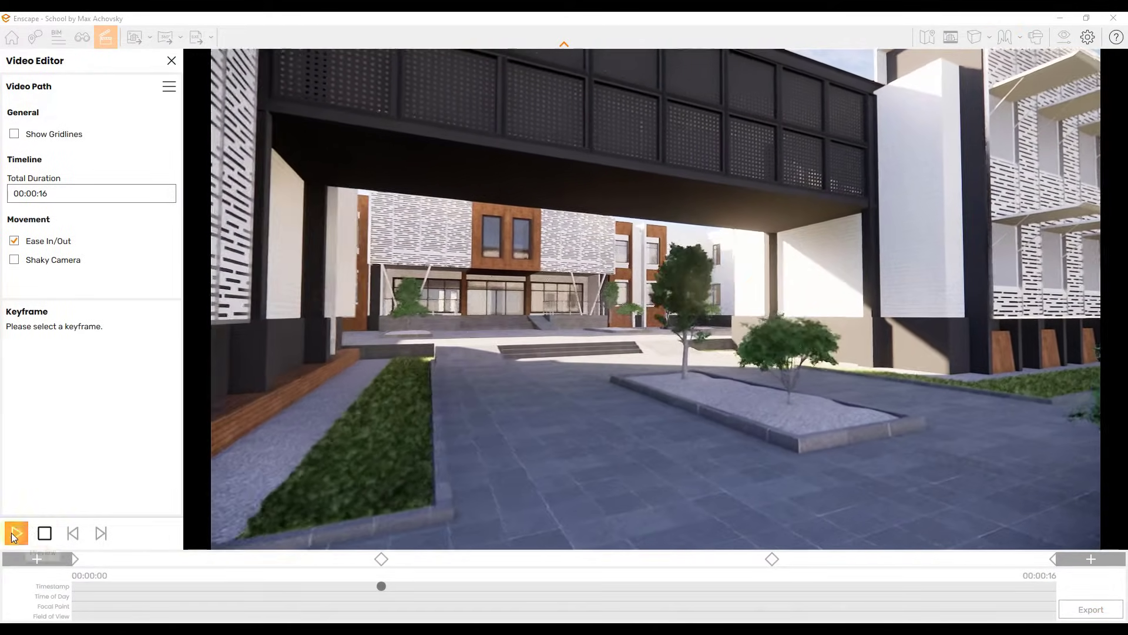
left_click(41, 533)
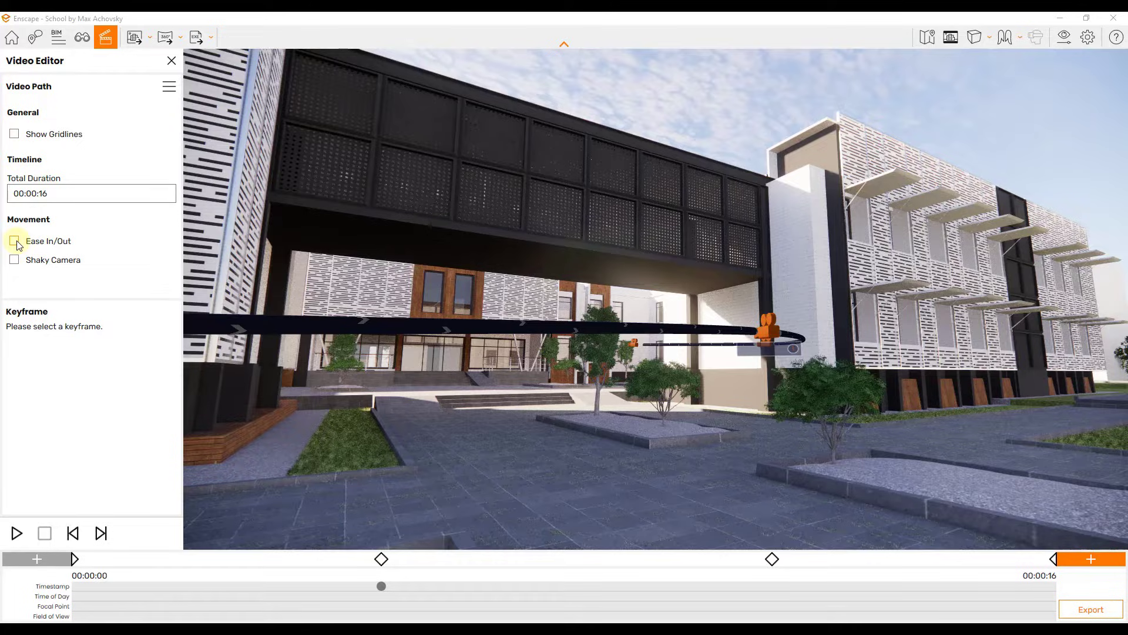
Compare previews of the path with Ease In/Out disabled and with it re-enabled.
left_click(16, 533)
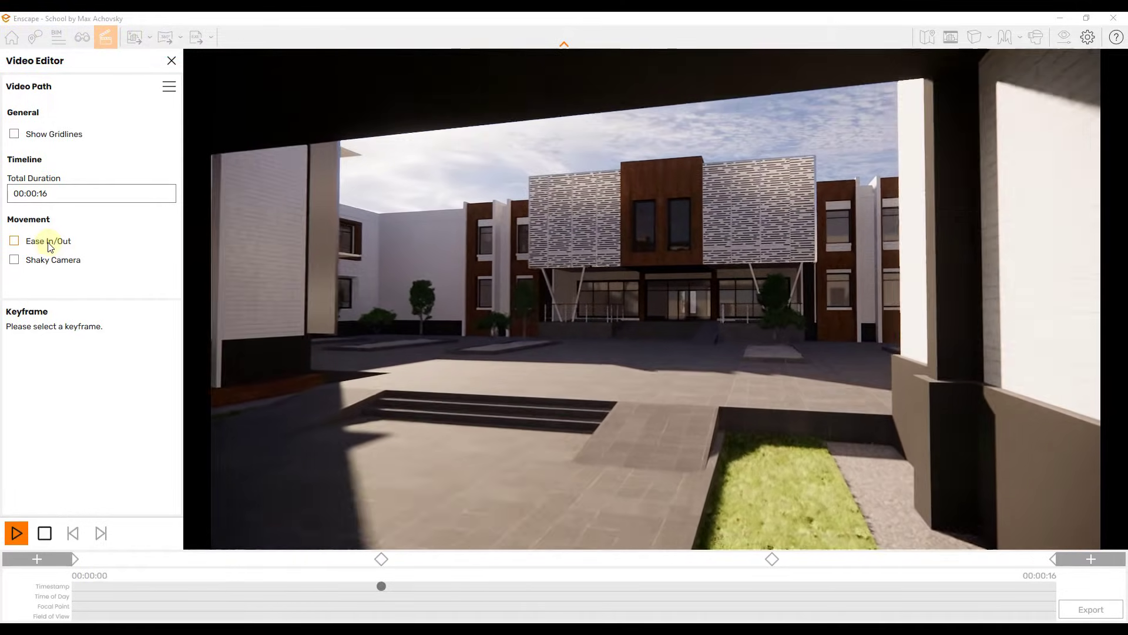
left_click(15, 241)
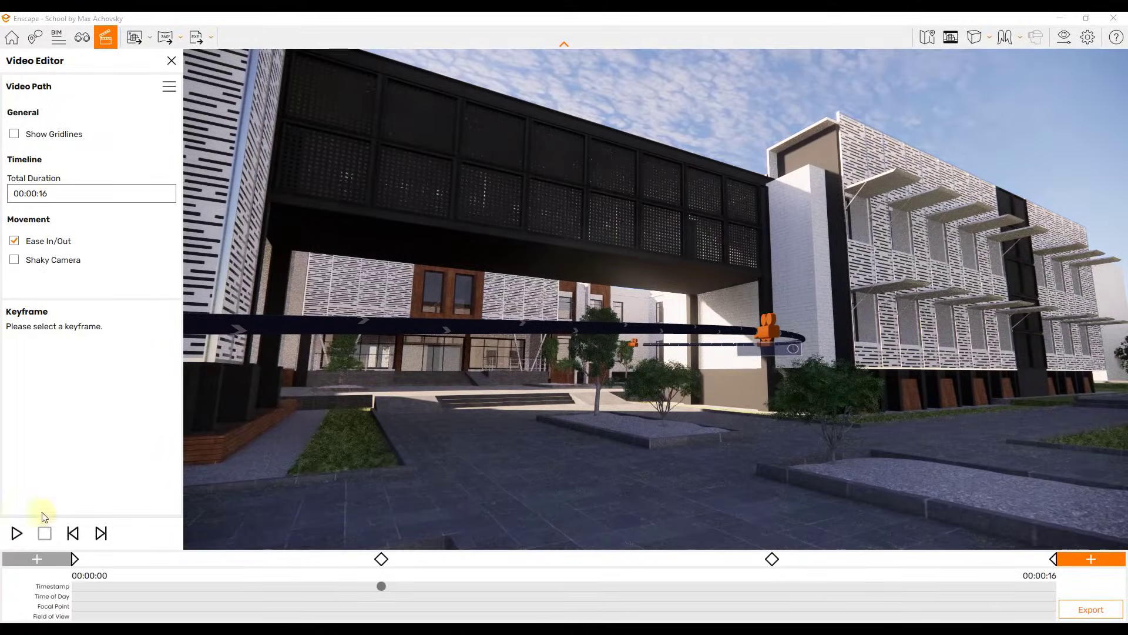
left_click(18, 534)
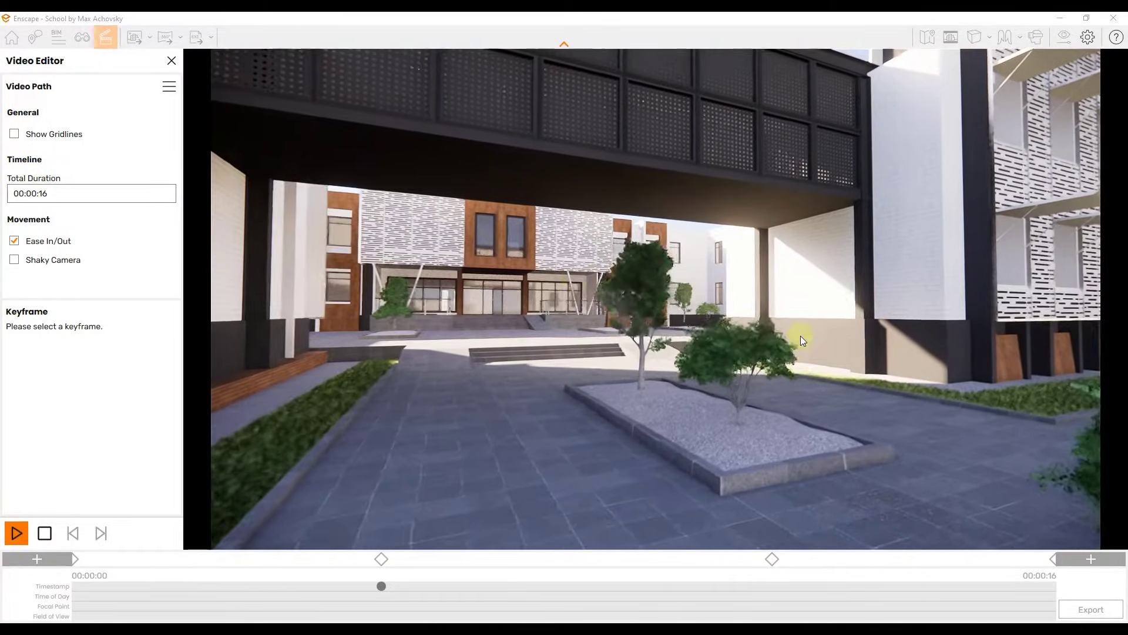
left_click(44, 532)
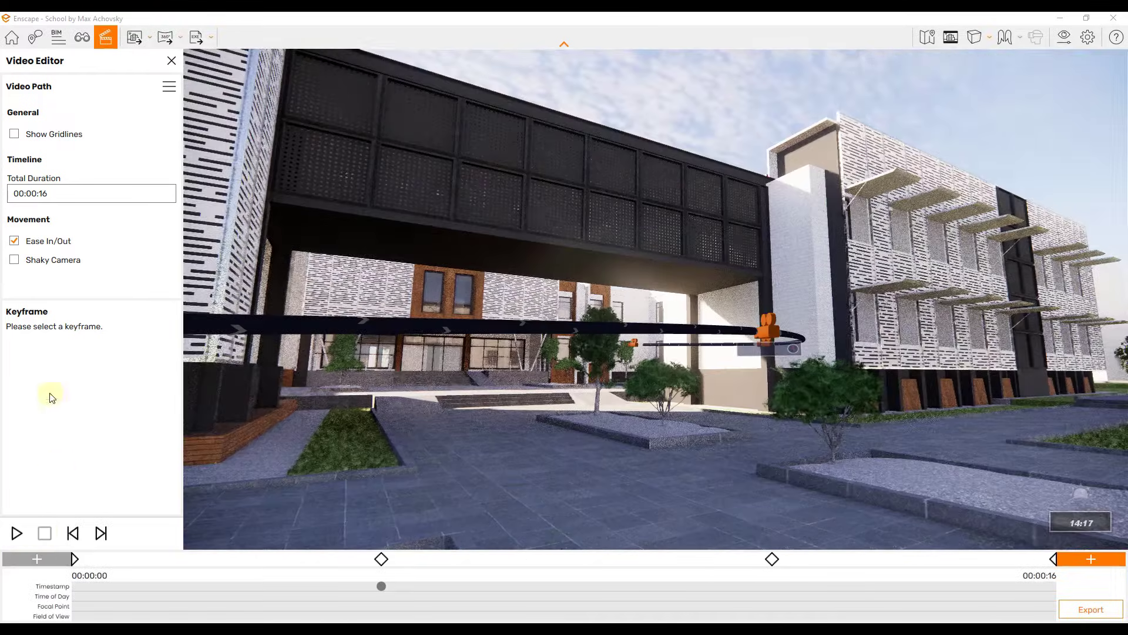
Enable Shaky Camera for the video path and preview the movement.
left_click(17, 533)
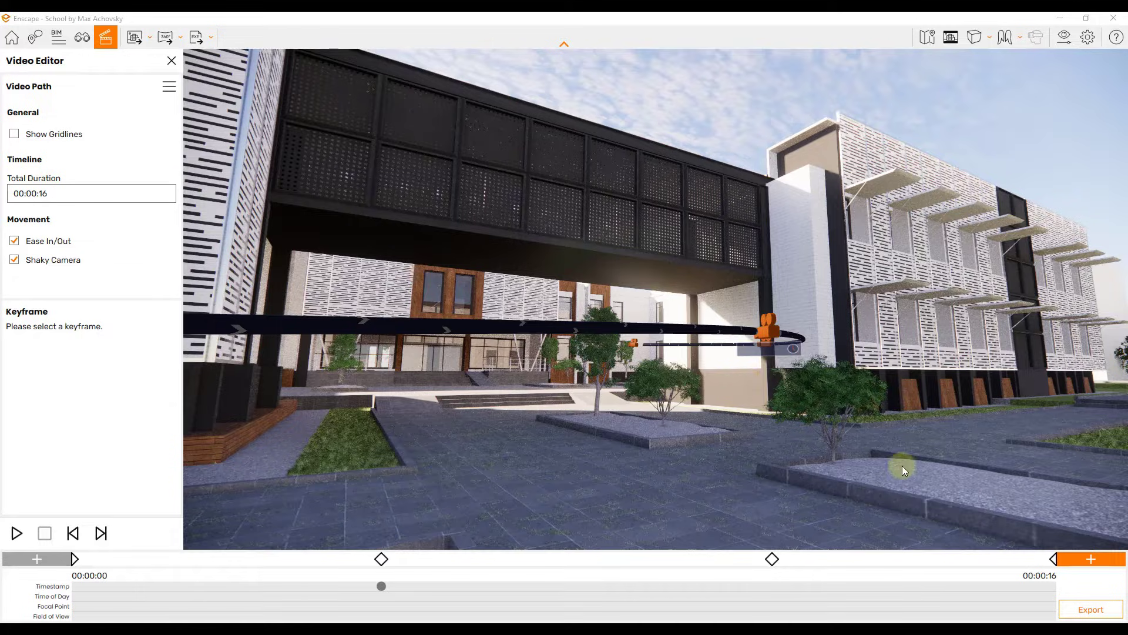
Open the video export settings for the current path and set the resolution to HD, 1280 x 720.
left_click(1086, 609)
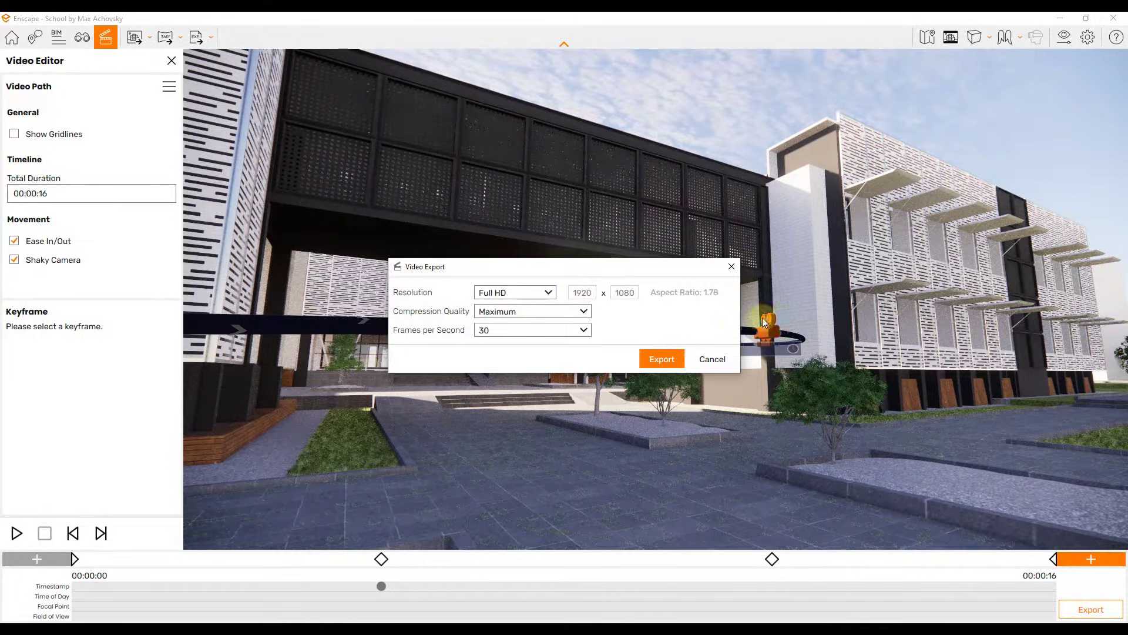
mouse_move(453, 292)
left_click(509, 332)
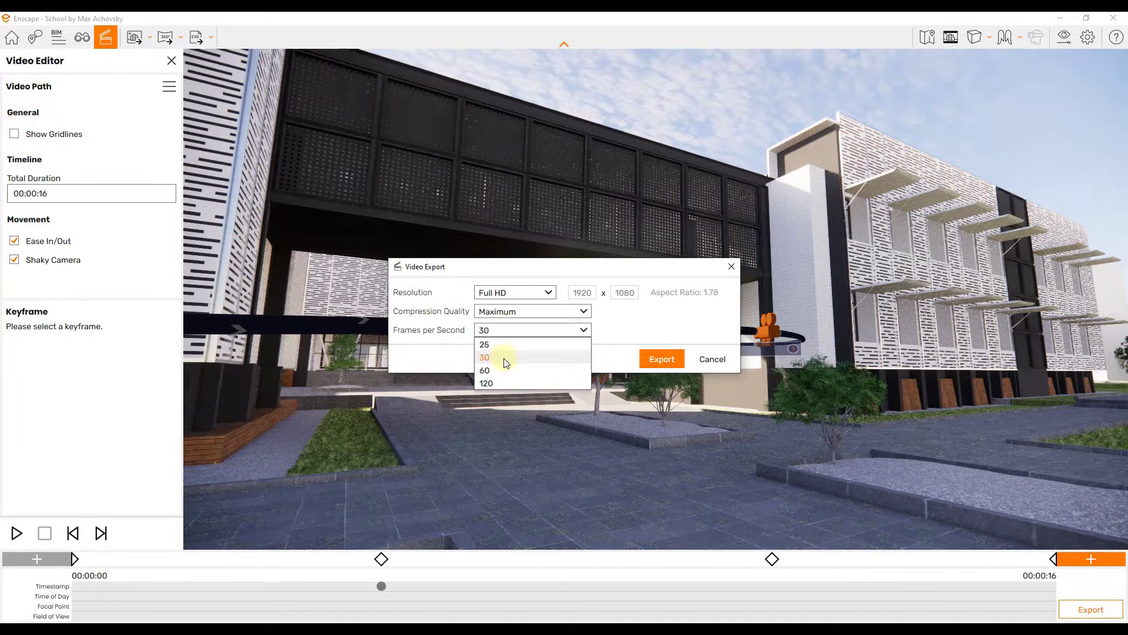
left_click(502, 294)
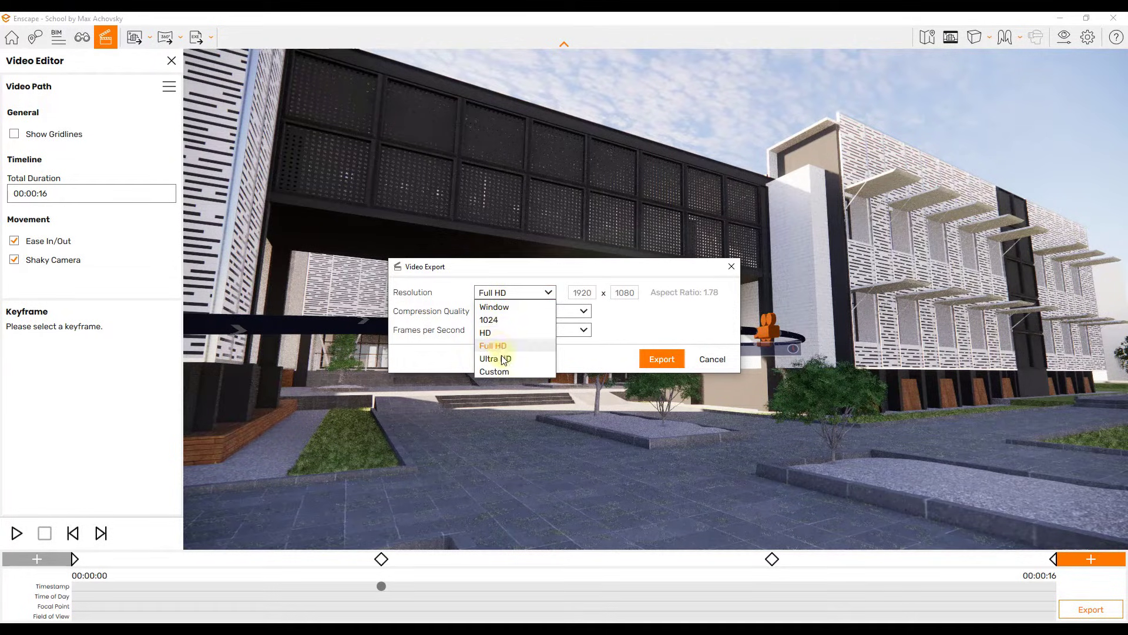
left_click(491, 333)
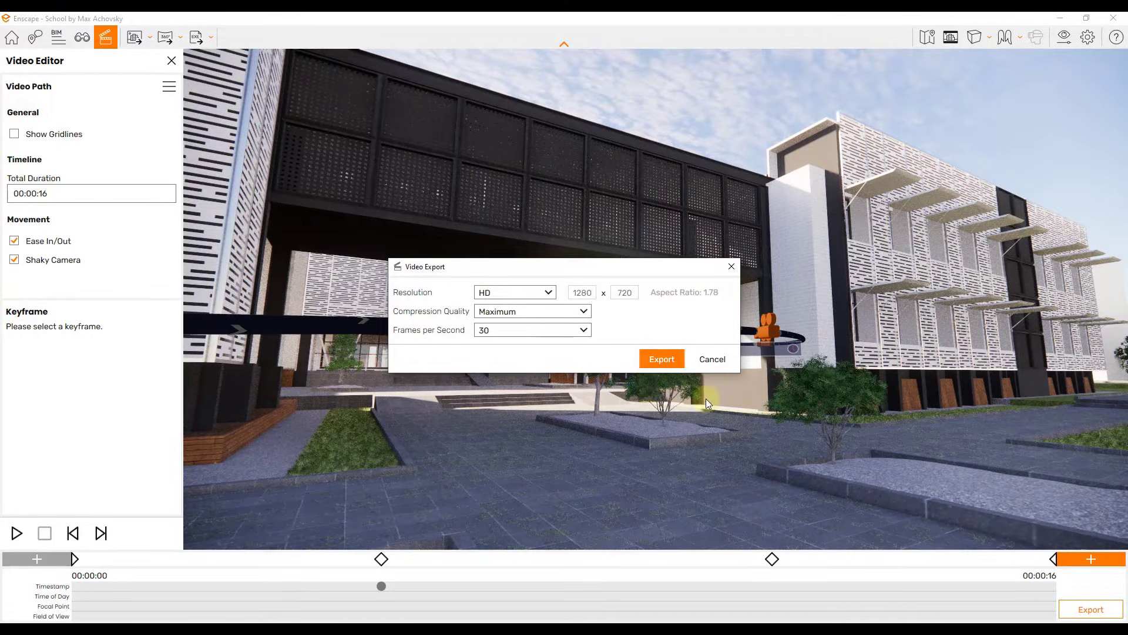
left_click(667, 361)
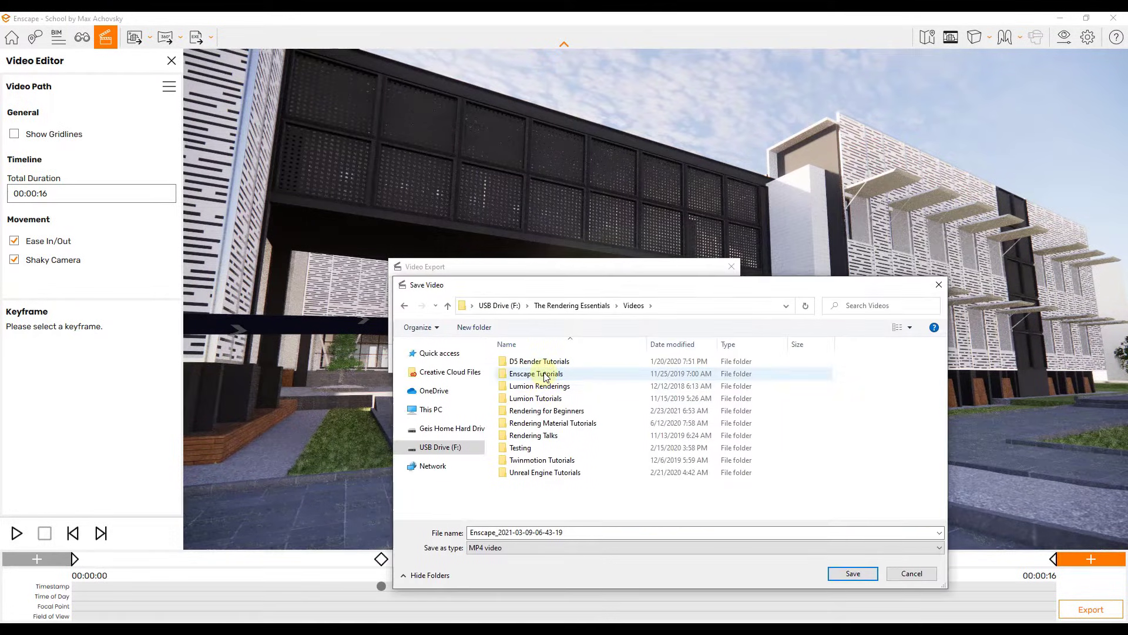
double_click(529, 373)
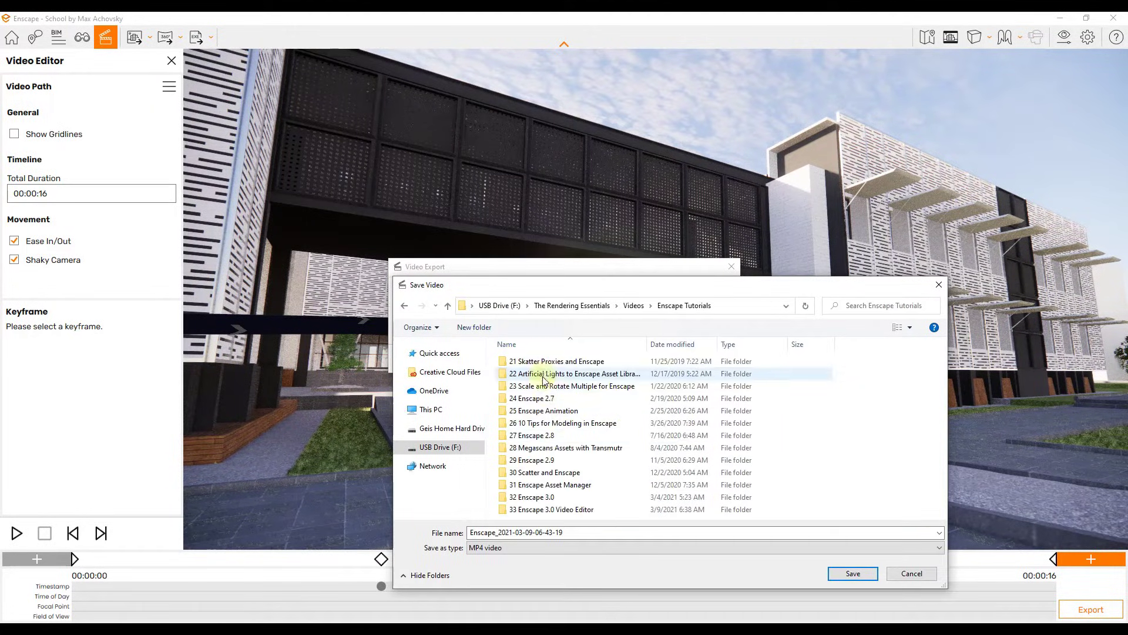
double_click(561, 510)
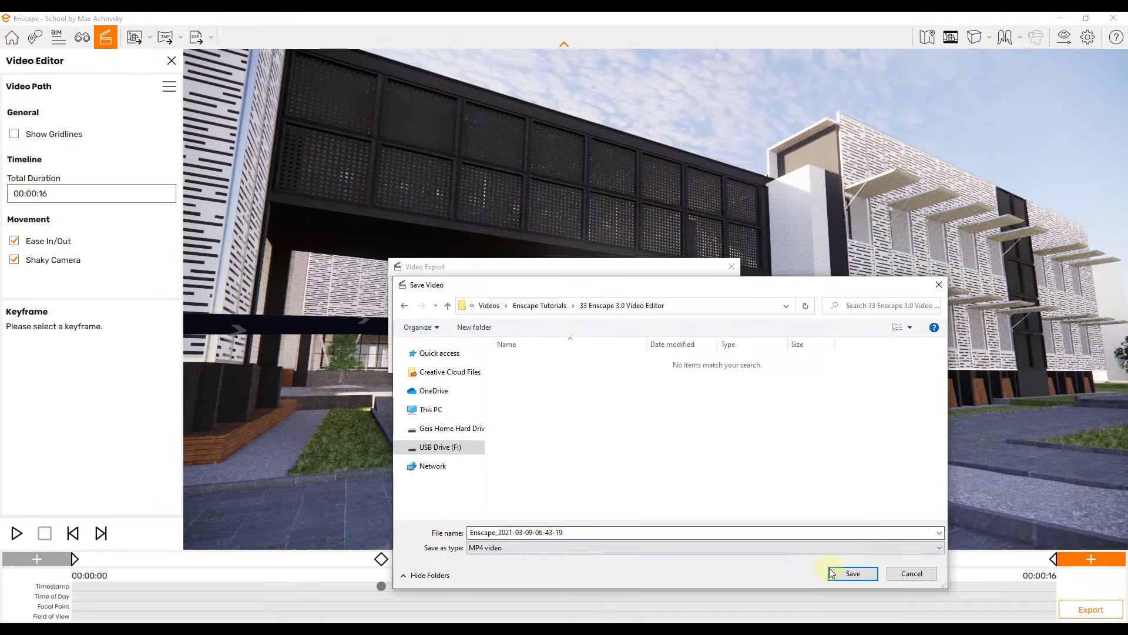
left_click(848, 573)
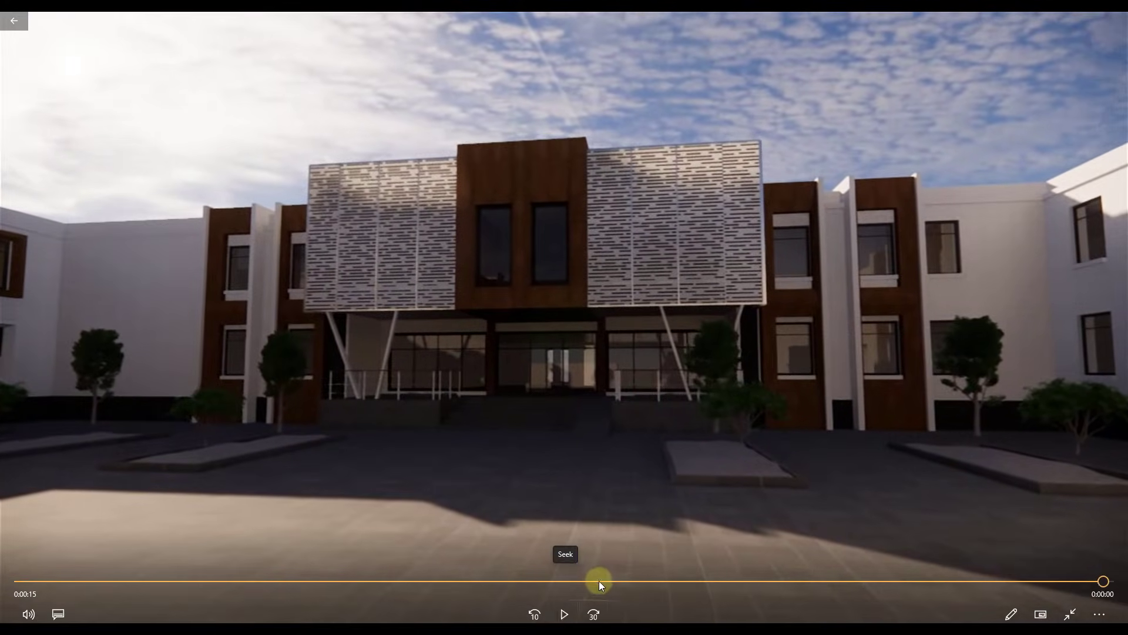
Leave full screen in the video player and scrub through the exported Enscape video to review the camera movement.
key("Escape")
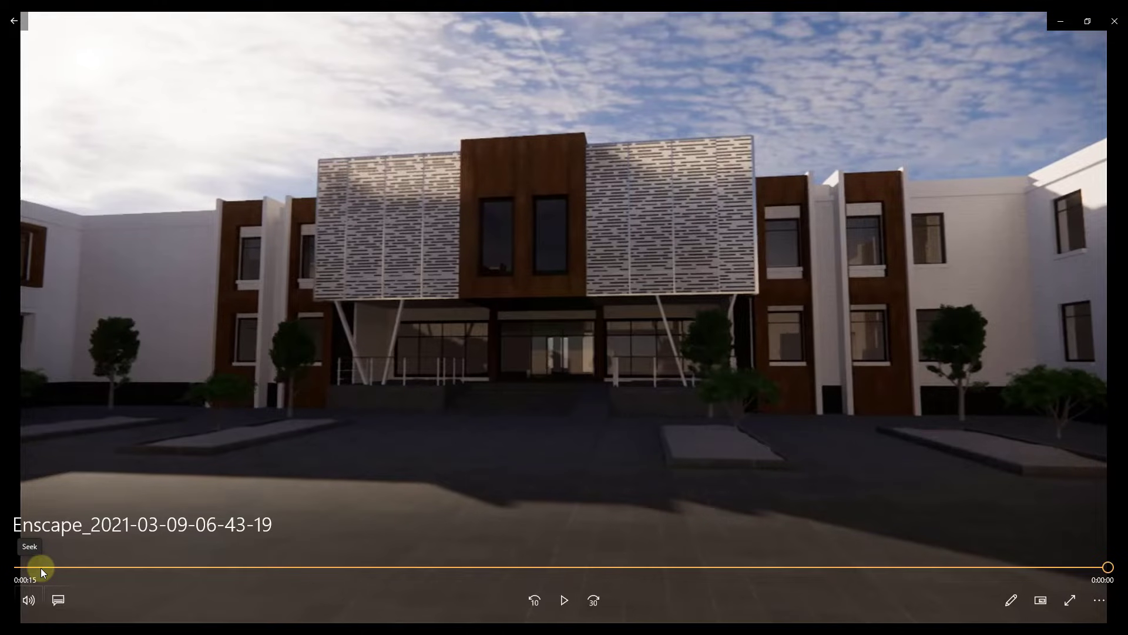
left_click_drag(41, 568, 975, 563)
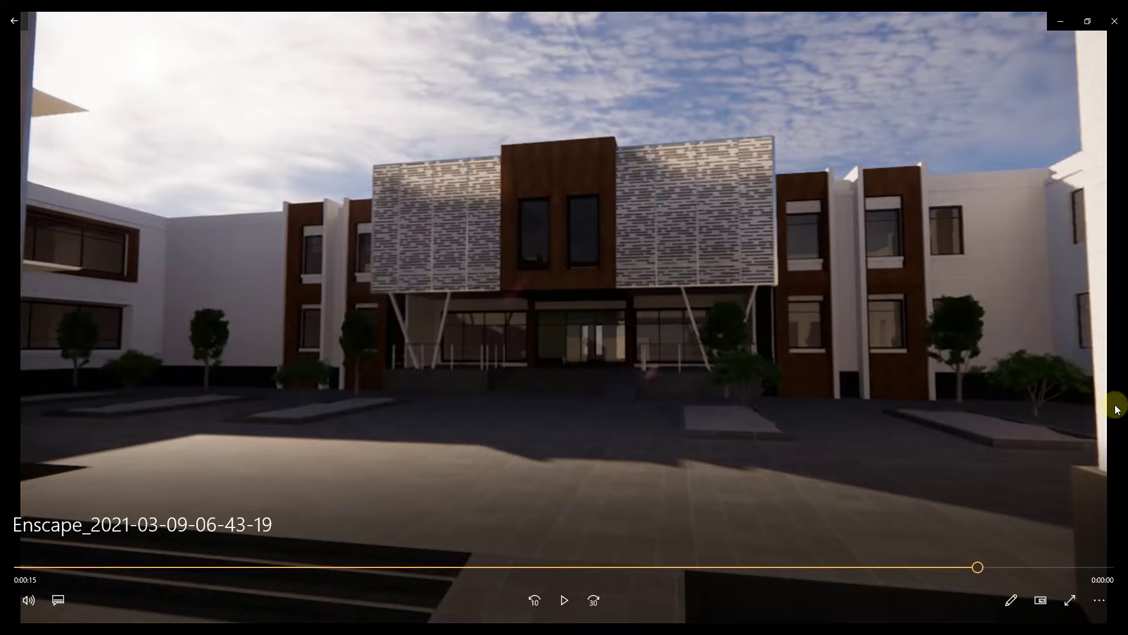